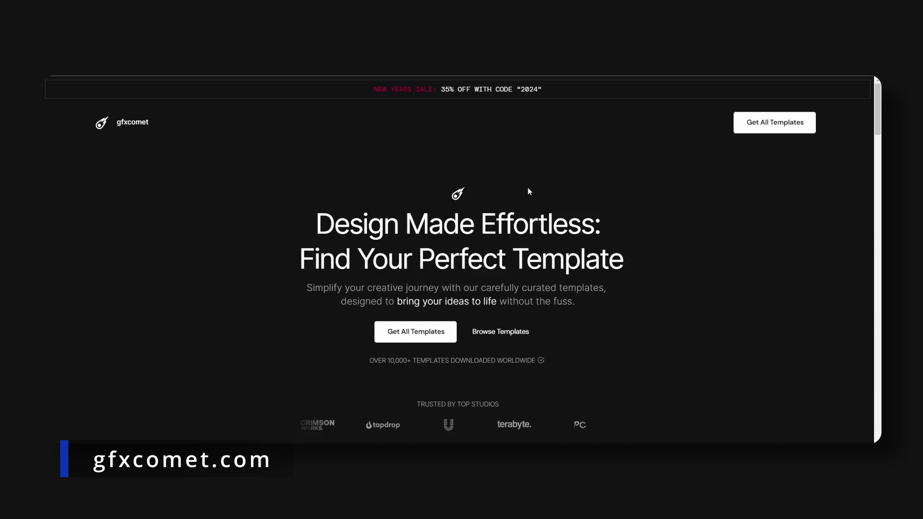
# Step: Scroll through the gfxcomet.com template grid and the kits in the $59 Unlimited Access bundle
pyautogui.scroll(-10, 527, 183)
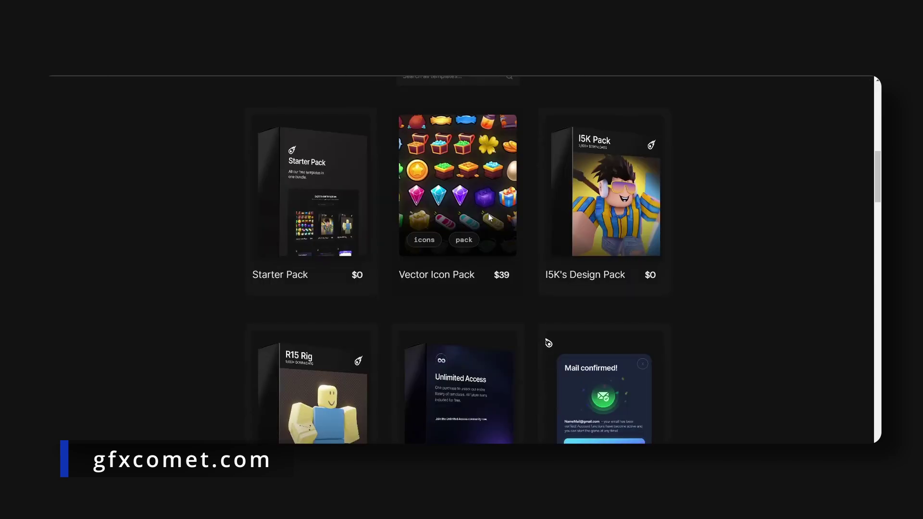
pyautogui.scroll(-3, 489, 213)
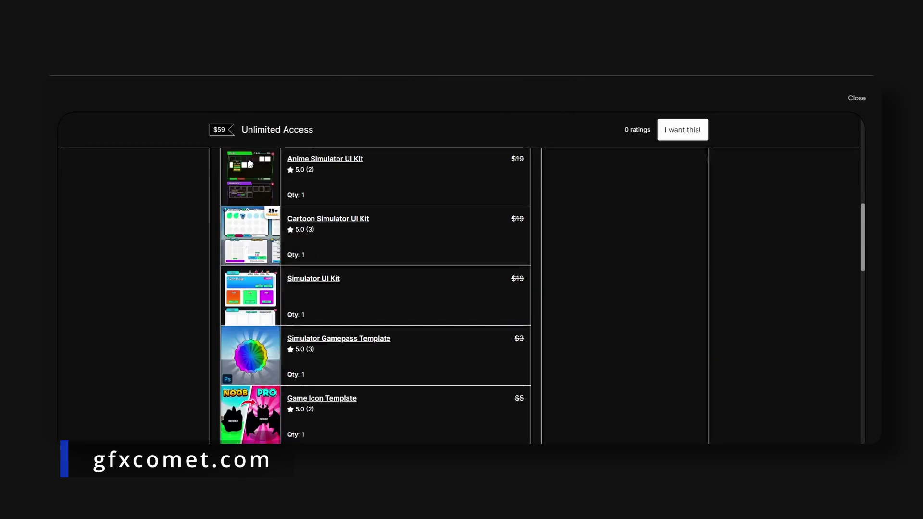
pyautogui.scroll(3, 283, 246)
pyautogui.scroll(-5, 367, 261)
pyautogui.scroll(-3, 323, 260)
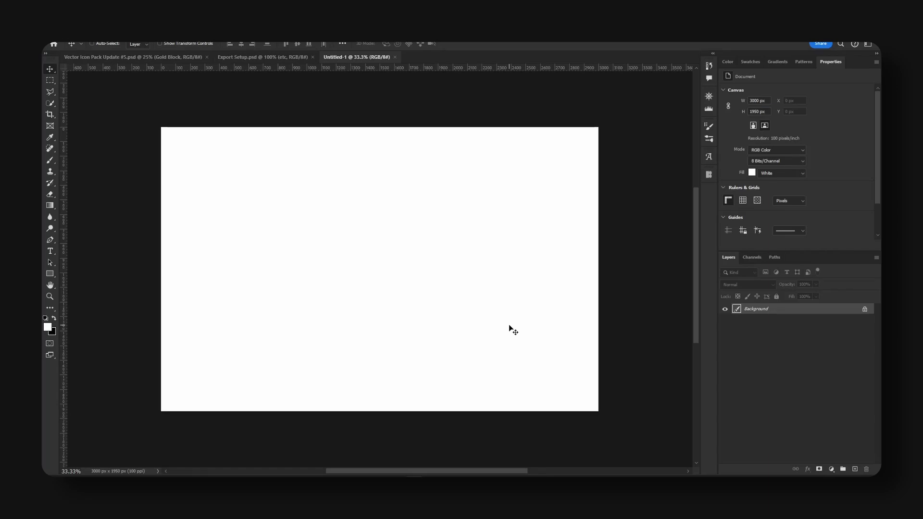
# Step: Switch to the Type tool with the Komet Black font and black as the text colour
pyautogui.press('t')
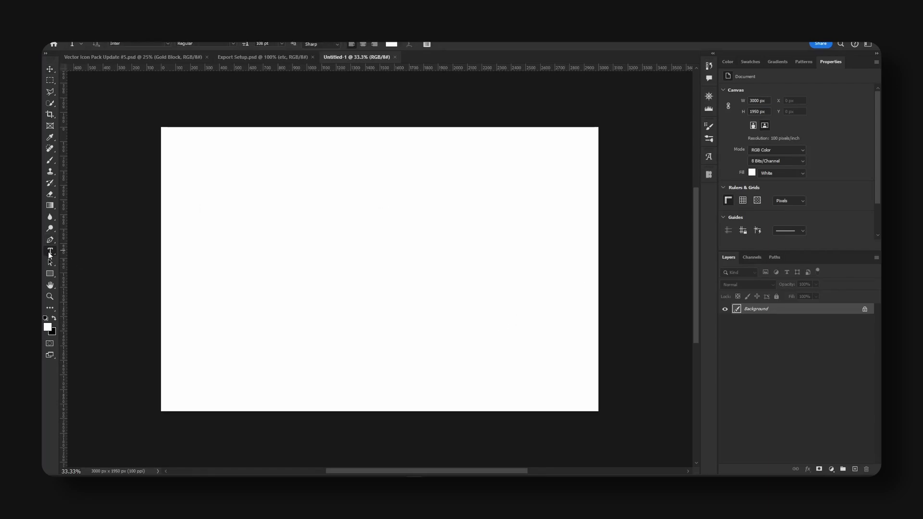
pyautogui.click(165, 44)
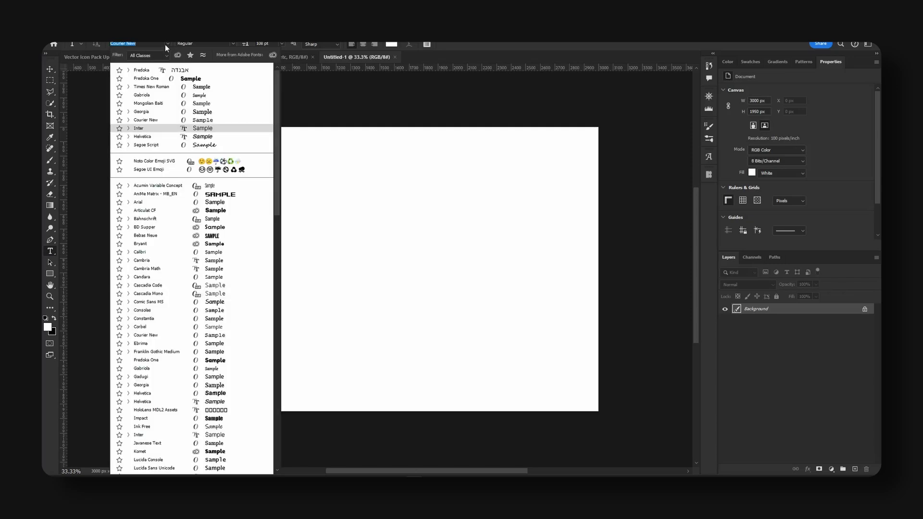
pyautogui.scroll(-15, 236, 359)
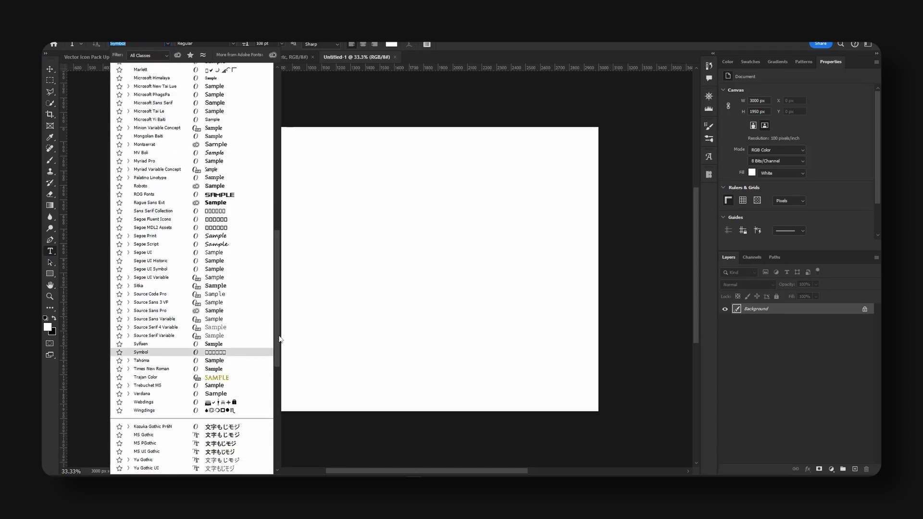
pyautogui.scroll(9, 286, 277)
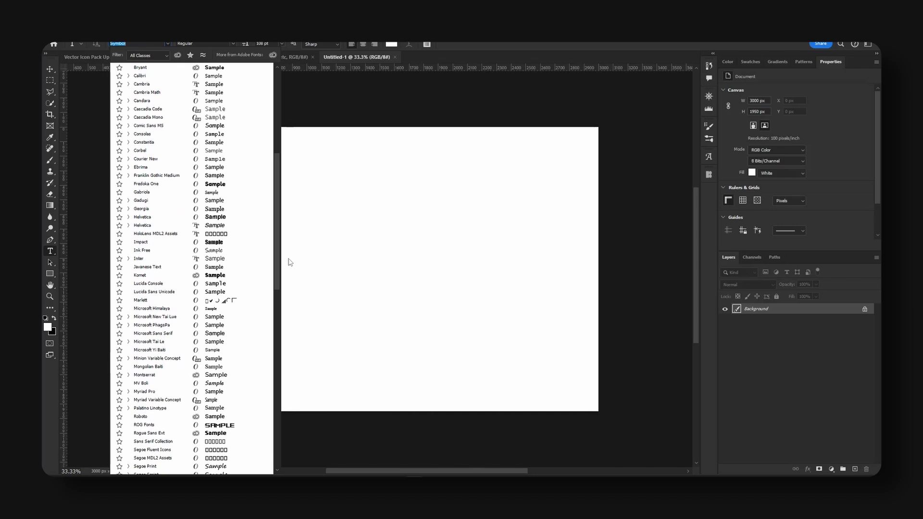
pyautogui.click(260, 274)
pyautogui.press('d')
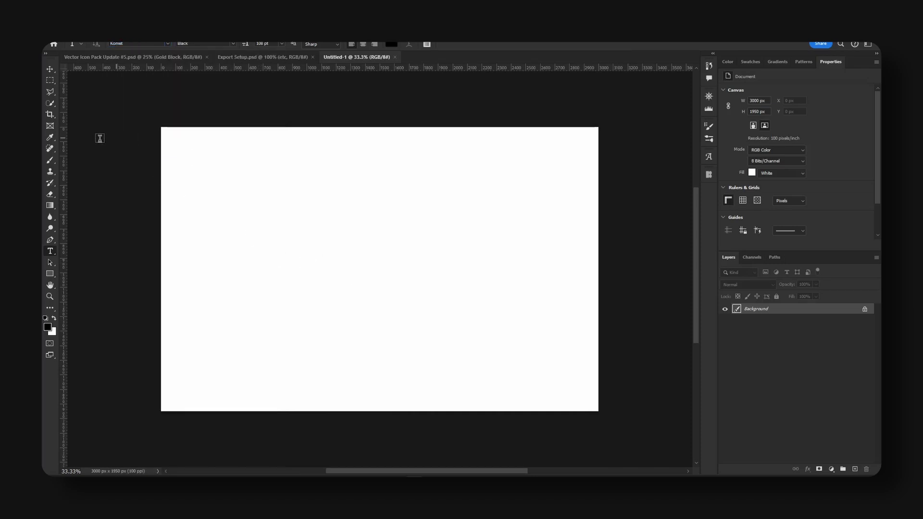
# Step: Type SWORD on the canvas, move it toward the centre and enlarge it to about 384 pt
pyautogui.click(272, 289)
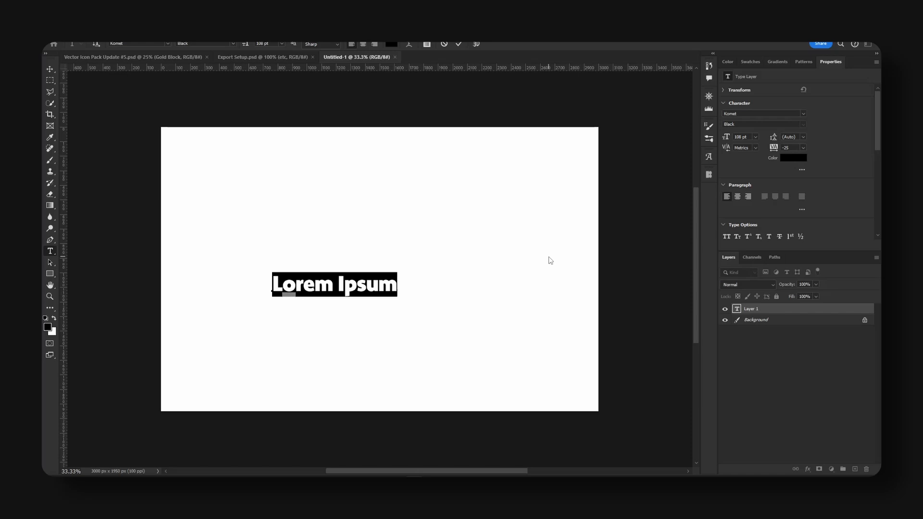
pyautogui.write('SWORD')
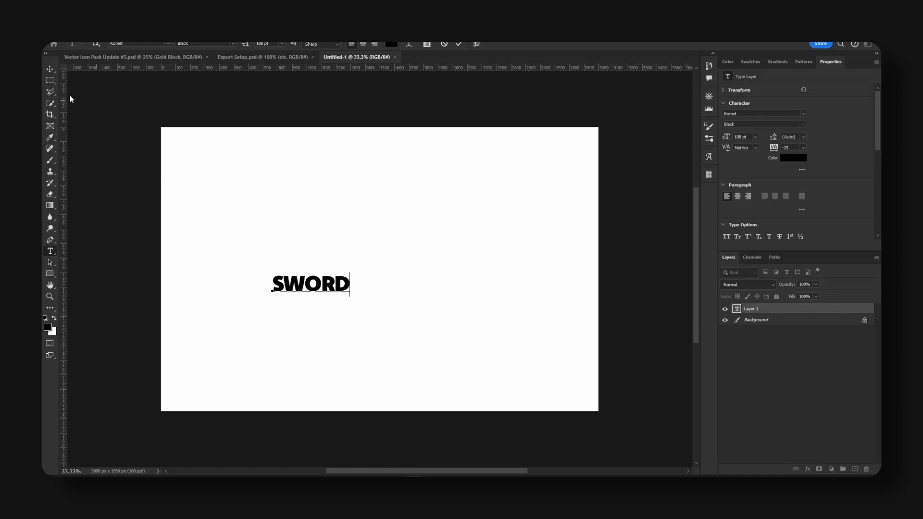
pyautogui.click(50, 70)
pyautogui.moveTo(375, 295); pyautogui.dragTo(489, 265)
pyautogui.hotkey('ctrl', 't')
pyautogui.press('Return')
# Step: Recolour the SWORD text to bright orange f68307 and commit the edit
pyautogui.doubleClick(419, 265)
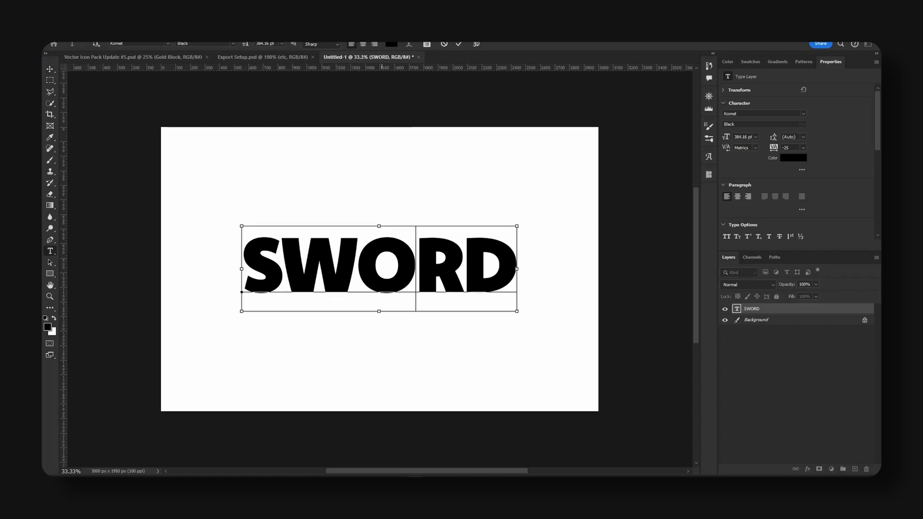
pyautogui.click(390, 44)
pyautogui.click(773, 327)
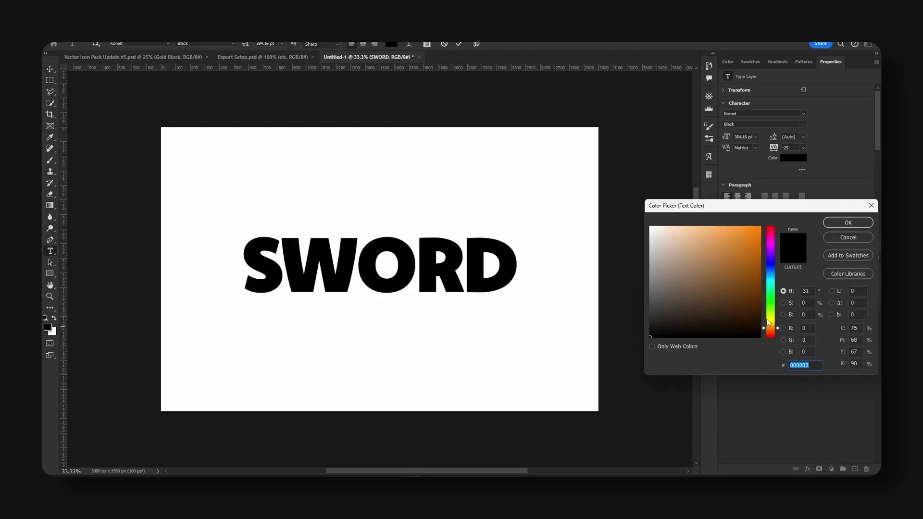
pyautogui.write('c07626')
pyautogui.moveTo(747, 230); pyautogui.dragTo(758, 230)
pyautogui.click(848, 222)
pyautogui.hotkey('ctrl', 'Return')
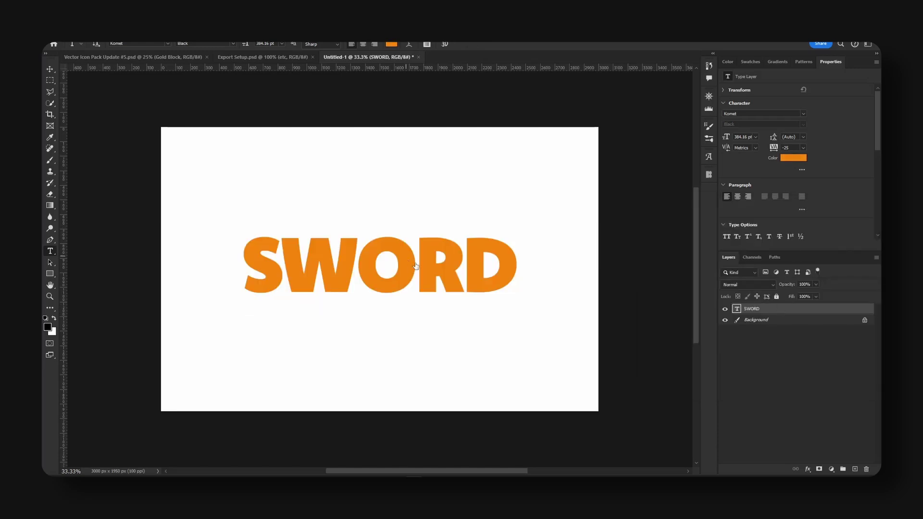
# Step: Centre SWORD horizontally on the canvas using Select All and align, then deselect
pyautogui.press('v')
pyautogui.moveTo(429, 254); pyautogui.dragTo(443, 270)
pyautogui.hotkey('ctrl', 'a')
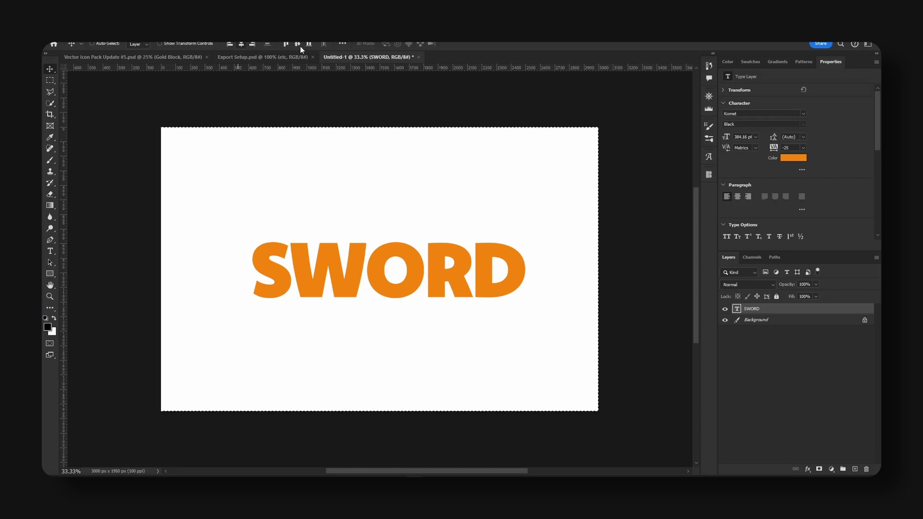
pyautogui.click(300, 46)
pyautogui.hotkey('ctrl', 'd')
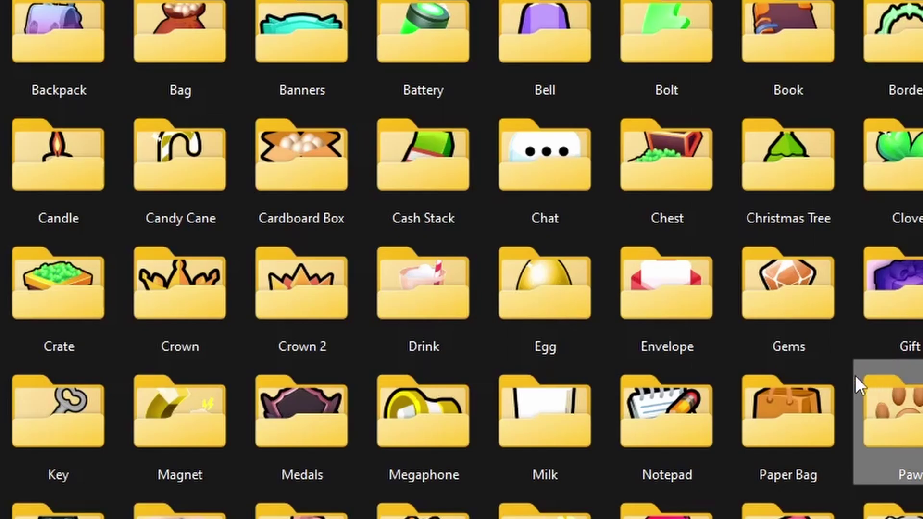
# Step: Open the swords folder and place the Fire Sword Outline image over the middle of SWORD
pyautogui.scroll(-1, 855, 375)
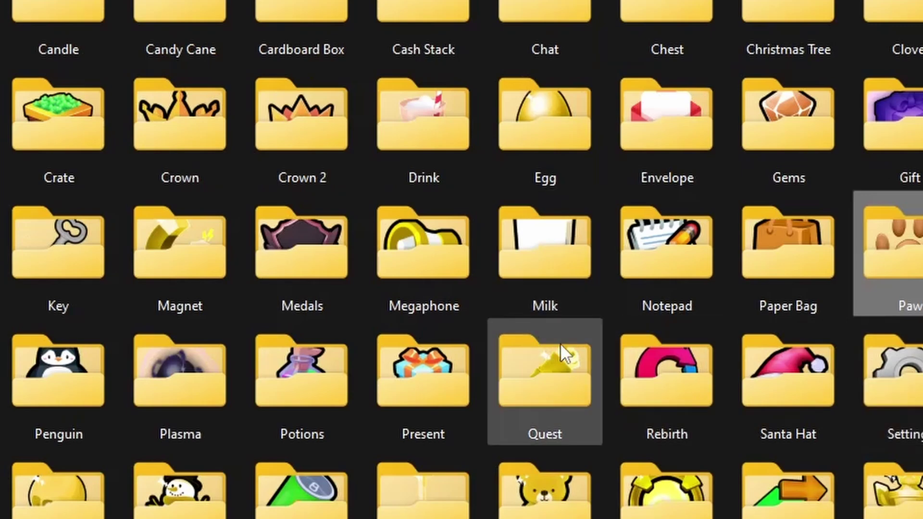
pyautogui.scroll(1, 559, 343)
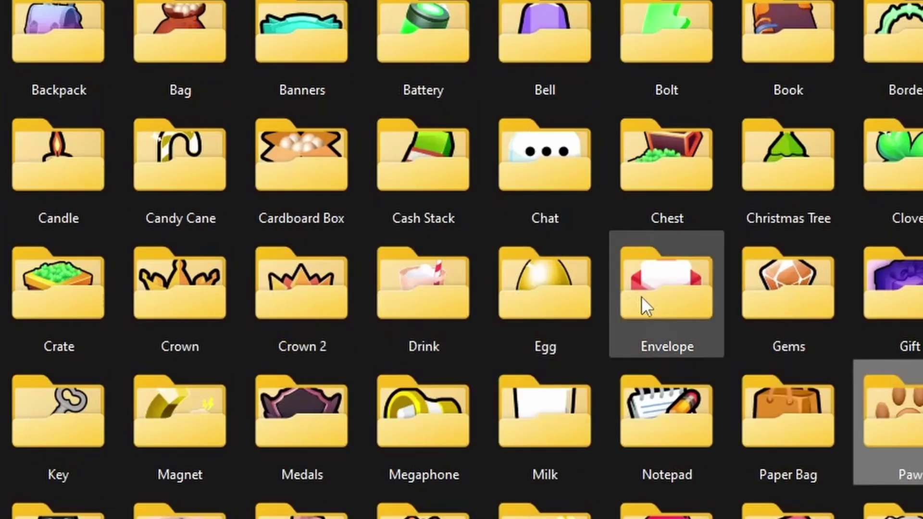
pyautogui.scroll(-1, 770, 288)
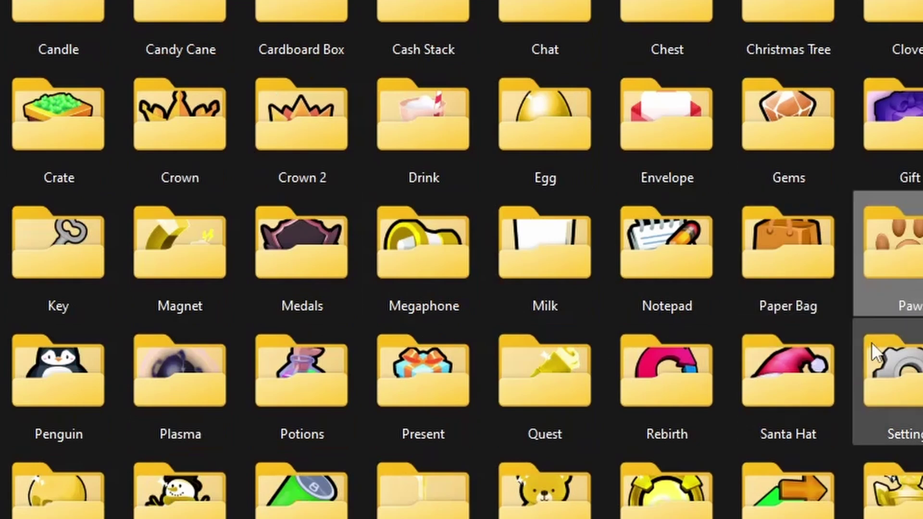
pyautogui.moveTo(576, 368)
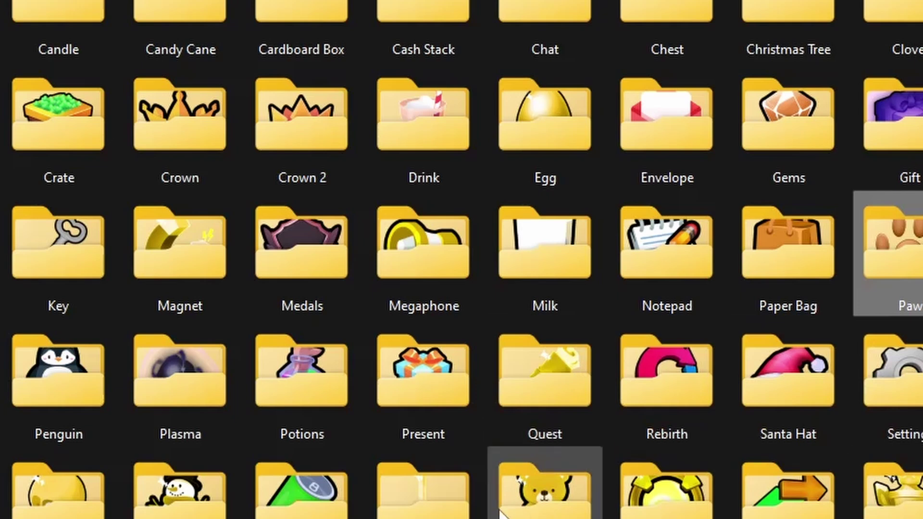
pyautogui.doubleClick(467, 510)
pyautogui.click(540, 87)
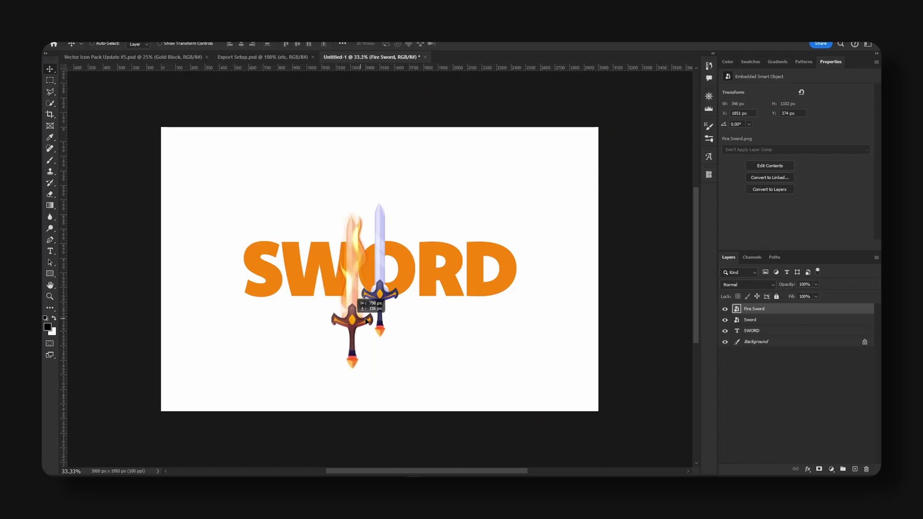
pyautogui.moveTo(366, 321); pyautogui.dragTo(396, 292)
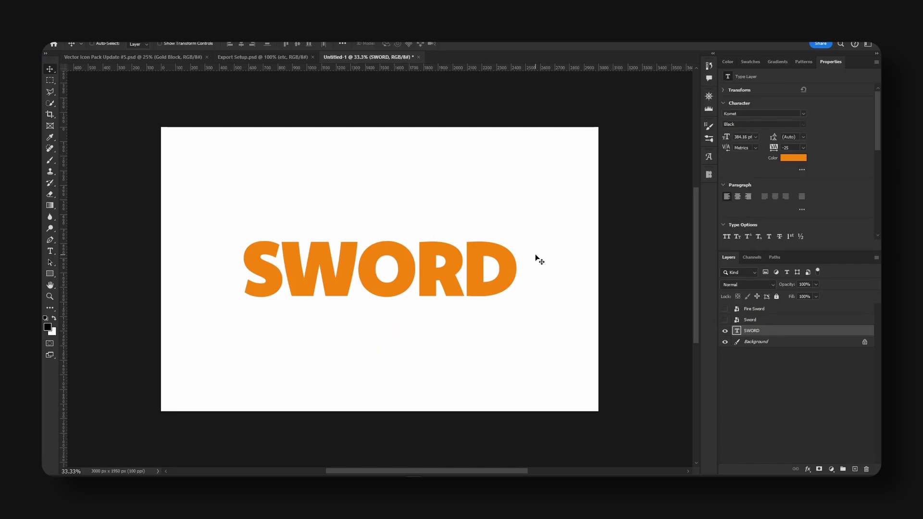
# Step: Duplicate the SWORD layer and rasterize the top copy, keeping the editable type layer below
pyautogui.rightClick(784, 333)
pyautogui.click(823, 89)
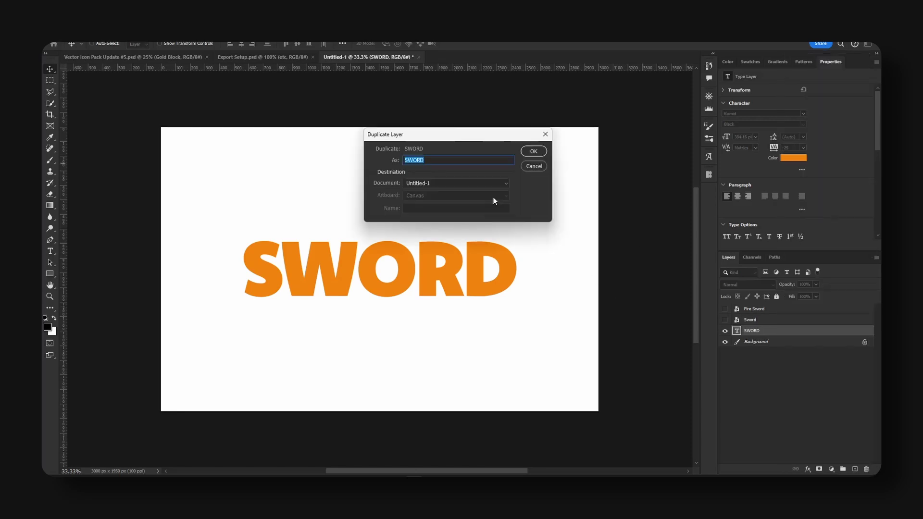
pyautogui.press('Return')
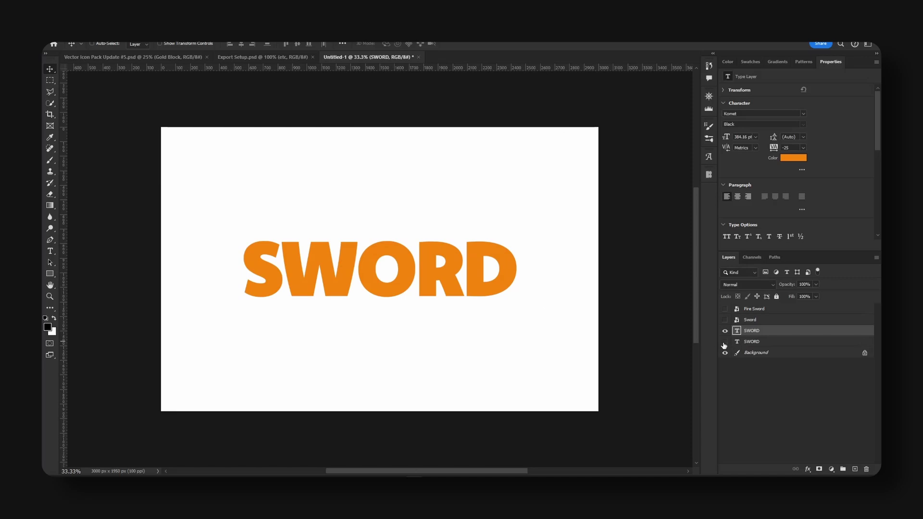
pyautogui.rightClick(769, 333)
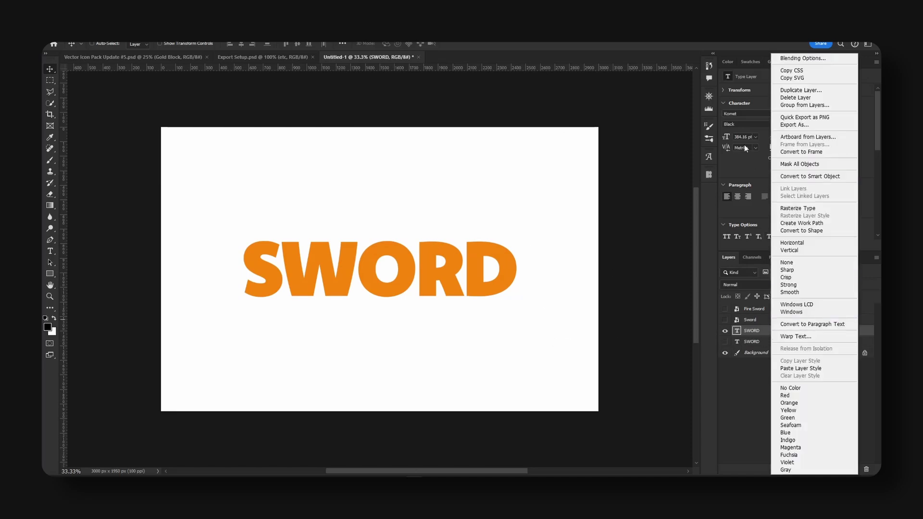
pyautogui.click(807, 208)
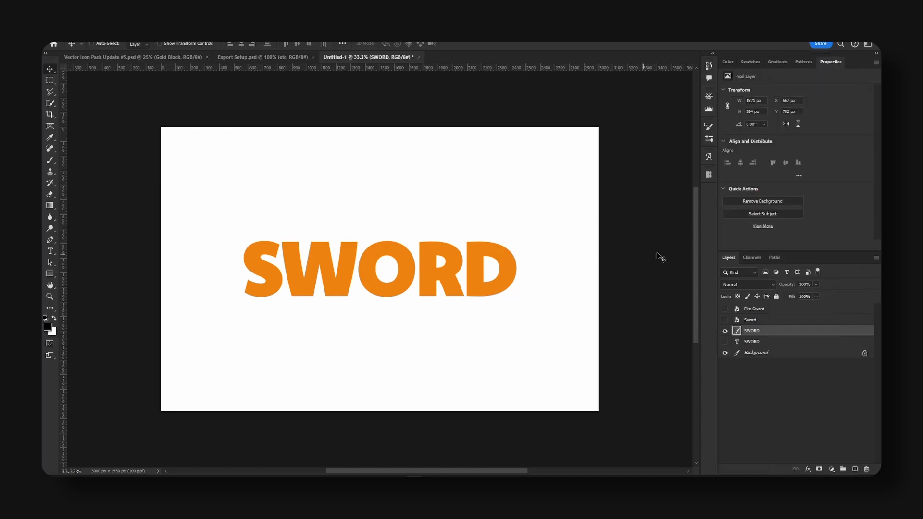
# Step: Nudge SWORD down a pixel and put it into Warp with the Arch style
pyautogui.moveTo(461, 260); pyautogui.dragTo(460, 262)
pyautogui.hotkey('ctrl', 't')
pyautogui.rightClick(425, 262)
pyautogui.click(374, 259)
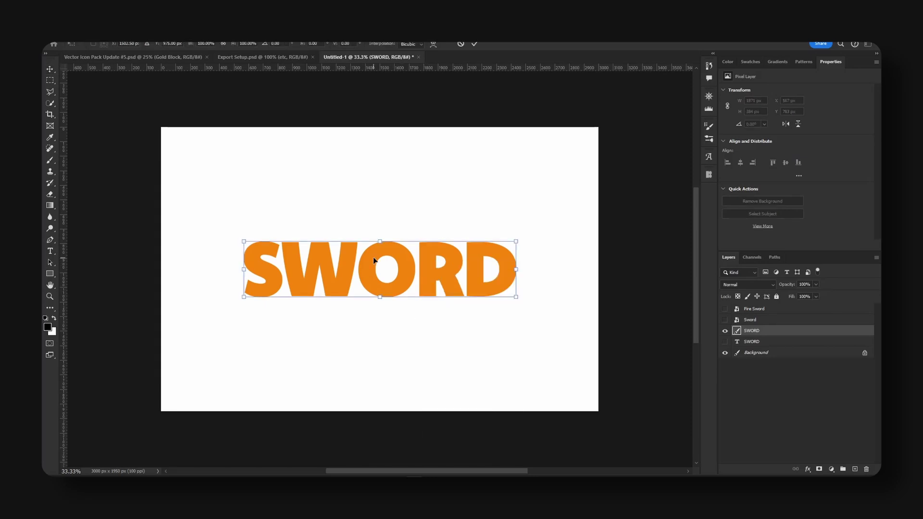
pyautogui.press('Return')
pyautogui.hotkey('ctrl', 't')
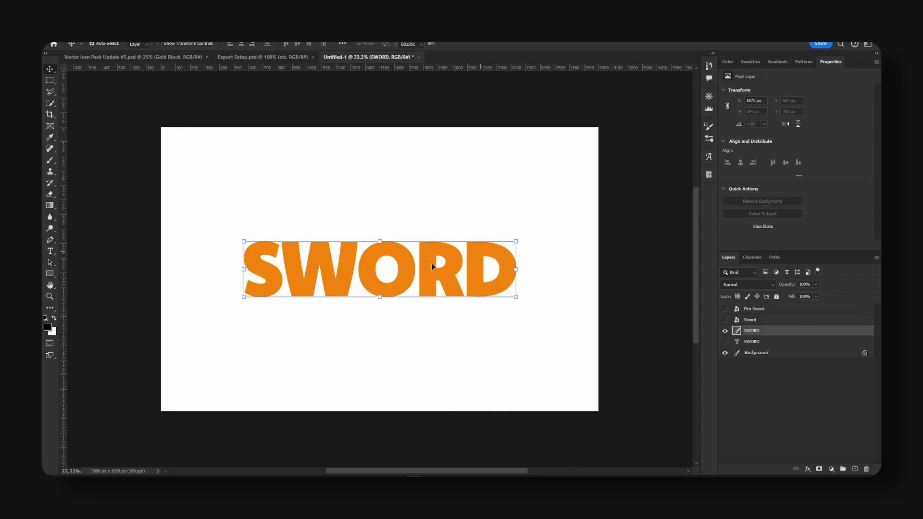
pyautogui.rightClick(432, 264)
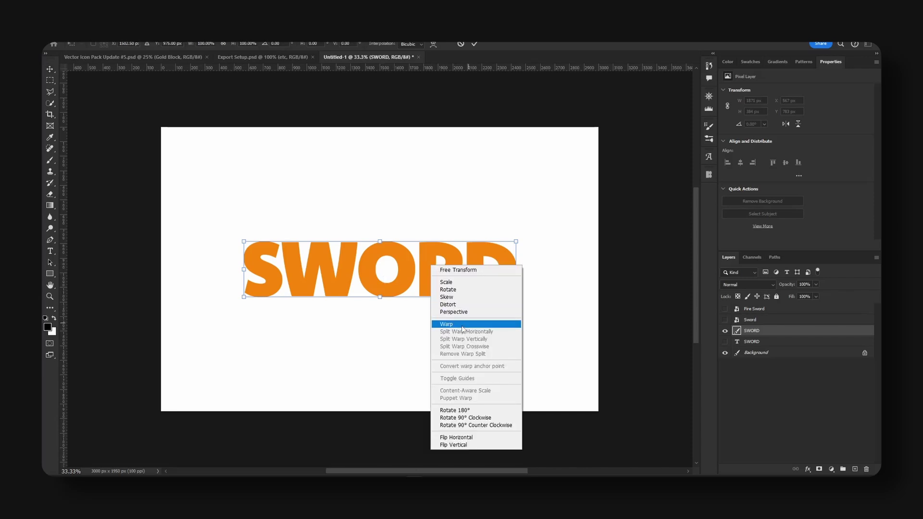
pyautogui.click(447, 324)
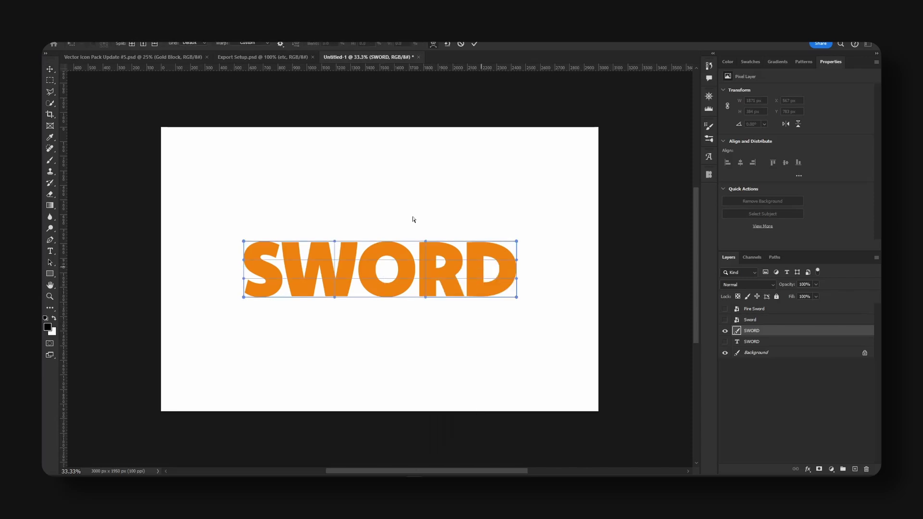
pyautogui.click(252, 43)
pyautogui.click(247, 91)
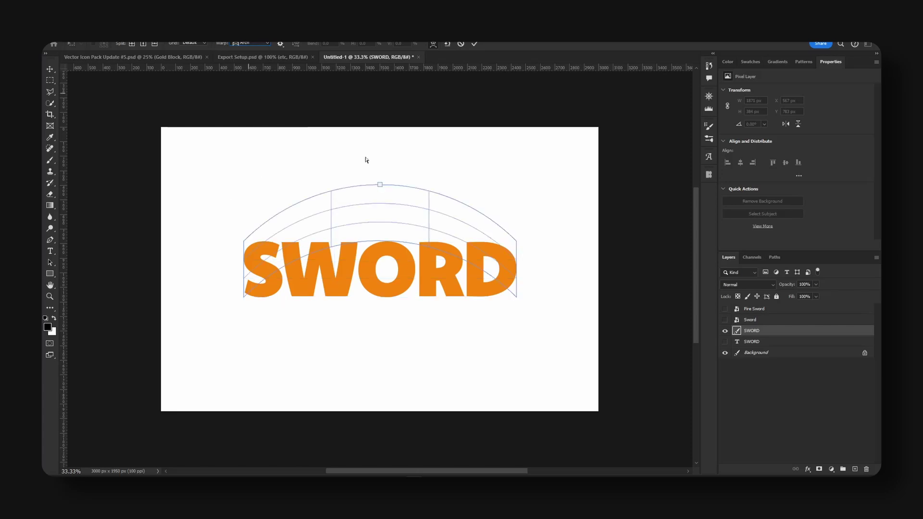
# Step: After trying Fish, settle on a slight Arch bend of about 9.5 and commit the warp
pyautogui.moveTo(379, 183); pyautogui.dragTo(384, 224)
pyautogui.click(250, 42)
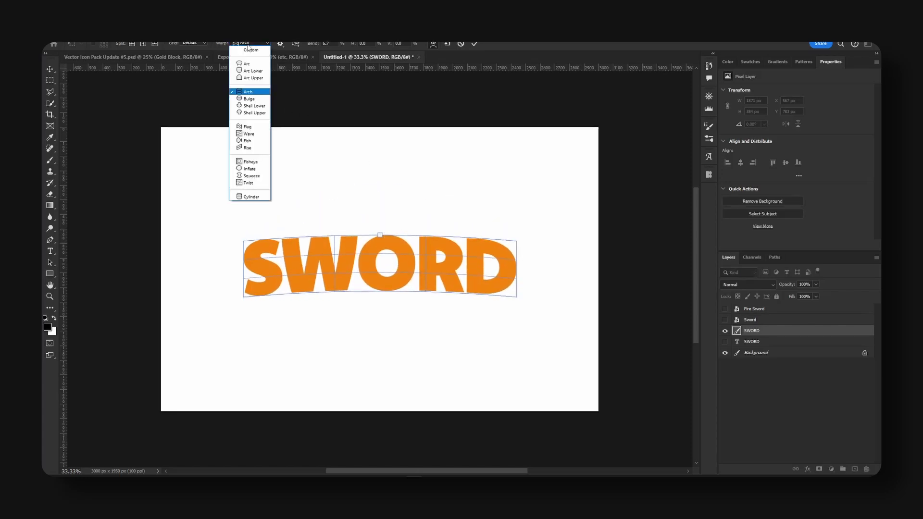
pyautogui.click(248, 141)
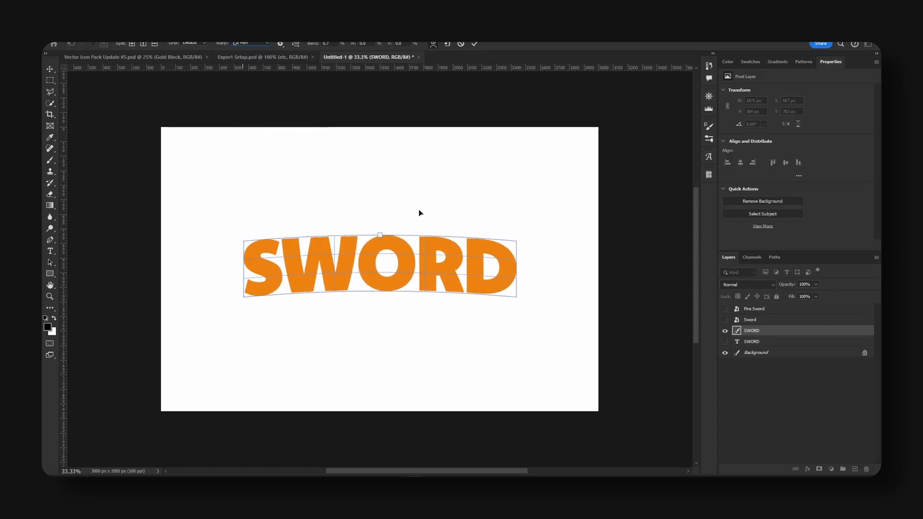
pyautogui.moveTo(313, 230)
pyautogui.mouseDown()
pyautogui.moveTo(315, 250)
pyautogui.moveTo(319, 241)
pyautogui.mouseUp()
pyautogui.click(252, 43)
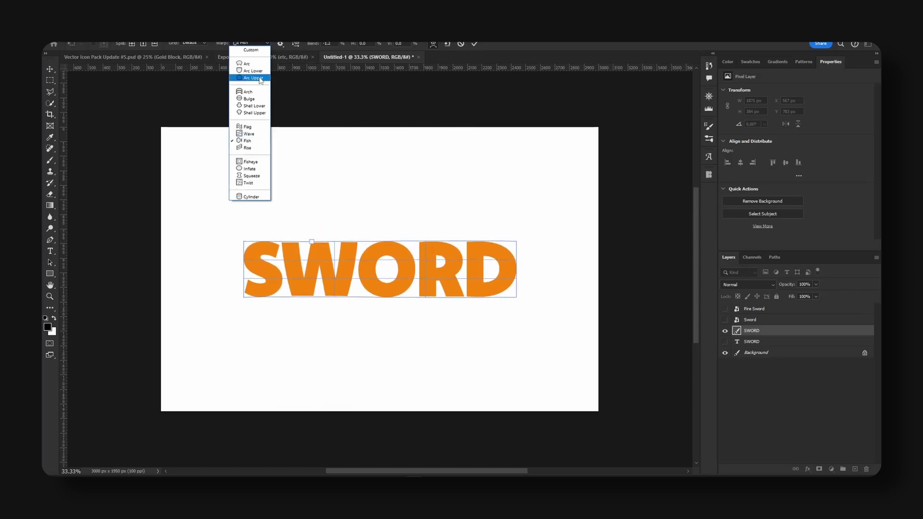
pyautogui.click(249, 91)
pyautogui.moveTo(377, 182); pyautogui.dragTo(378, 235)
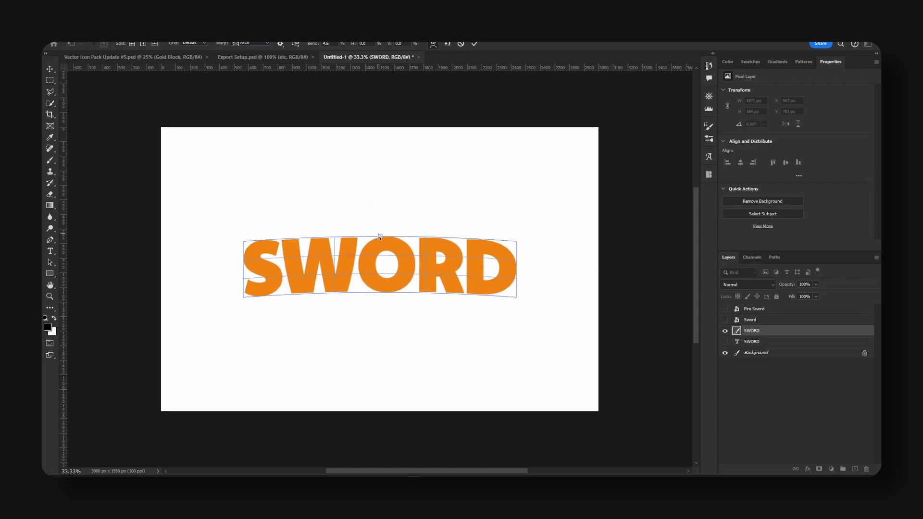
pyautogui.press('Return')
pyautogui.hotkey('ctrl', 'a')
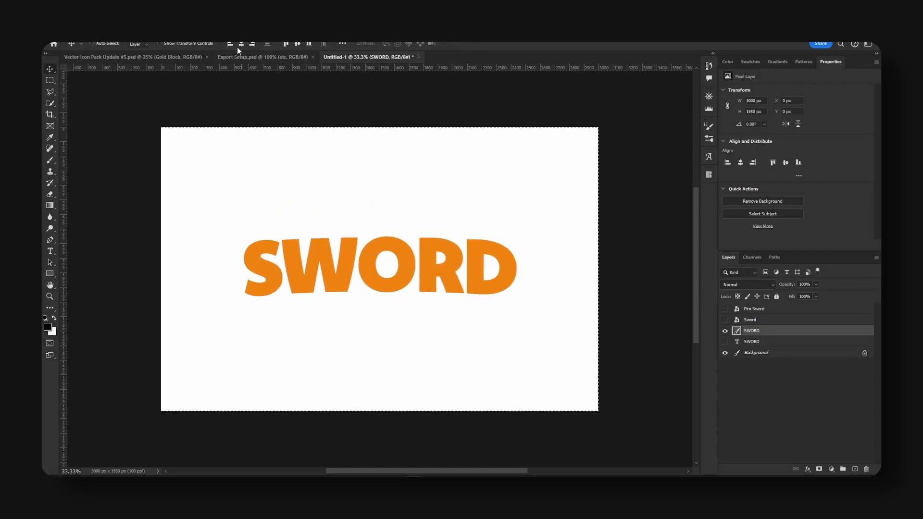
# Step: Centre SWORD vertically and add a new Layer 1 clipped to the SWORD text
pyautogui.click(298, 44)
pyautogui.hotkey('ctrl', 'd')
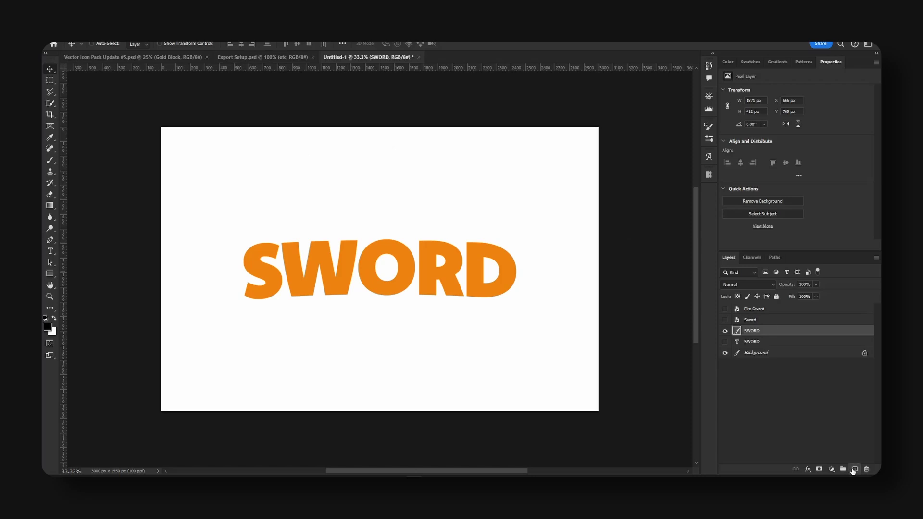
pyautogui.click(855, 469)
pyautogui.rightClick(778, 331)
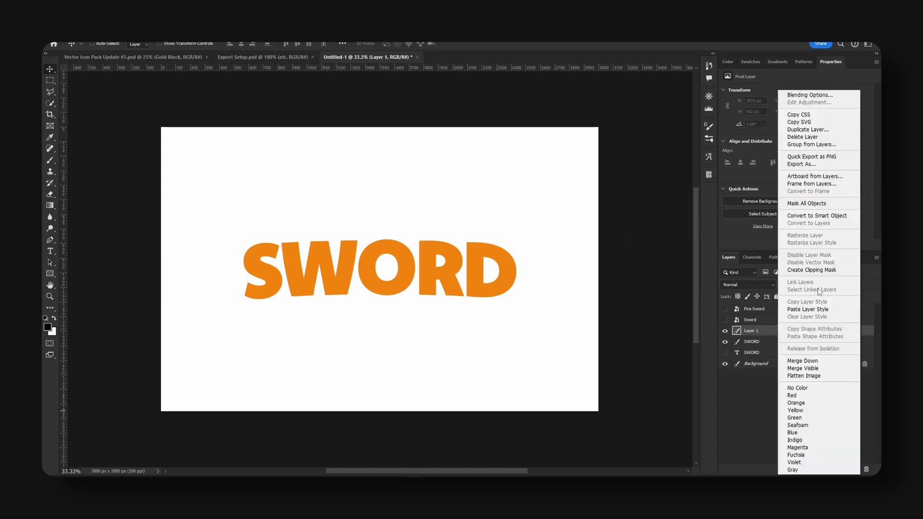
pyautogui.click(817, 270)
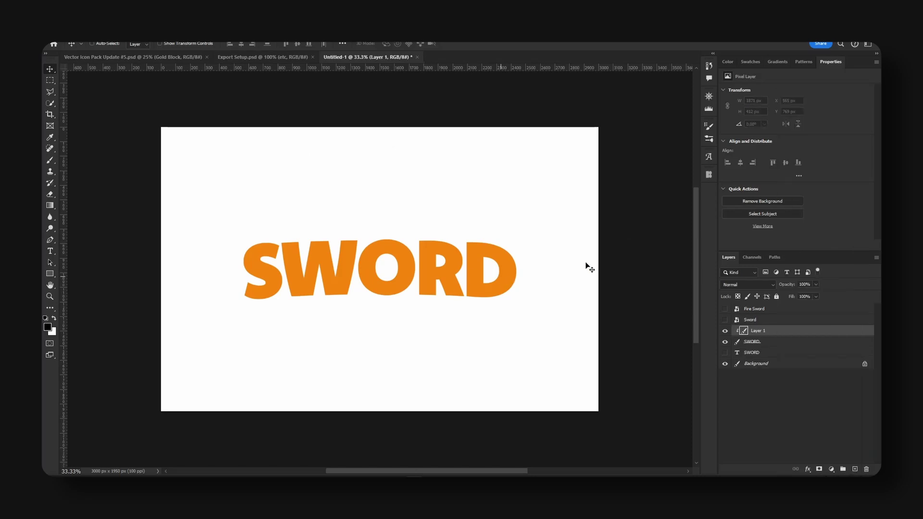
# Step: Paint dark shading along SWORD's bottom and white highlights on top with a soft 700–1000 px brush
pyautogui.click(55, 160)
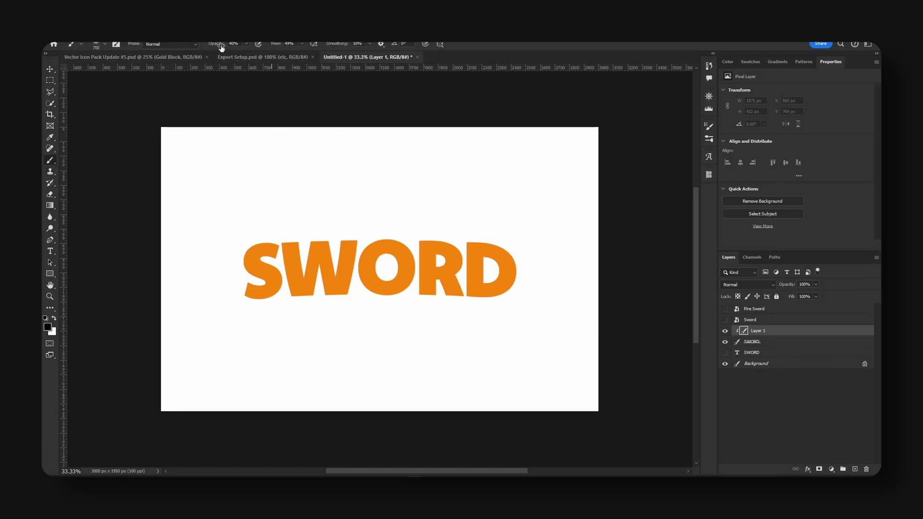
pyautogui.click(105, 45)
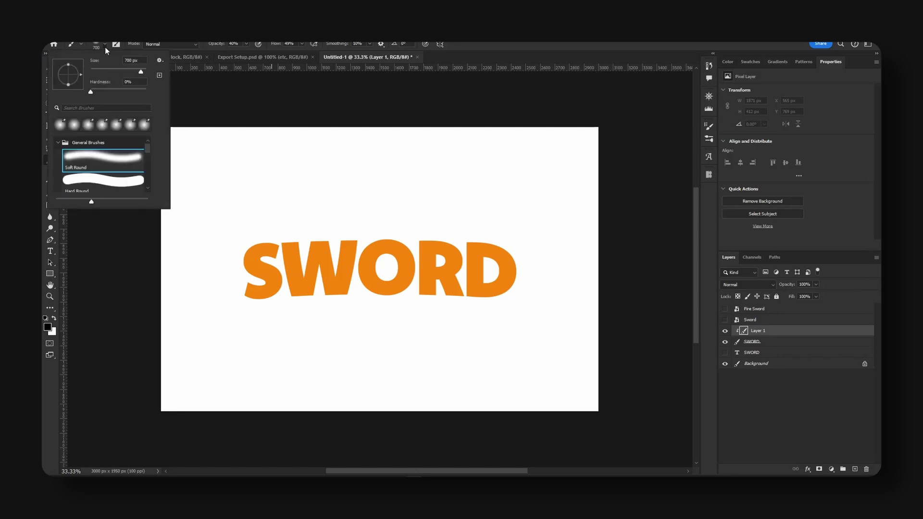
pyautogui.doubleClick(130, 81)
pyautogui.press('Return')
pyautogui.moveTo(215, 289)
pyautogui.mouseDown()
pyautogui.moveTo(433, 323)
pyautogui.moveTo(377, 326)
pyautogui.moveTo(517, 292)
pyautogui.mouseUp()
pyautogui.moveTo(190, 244)
pyautogui.mouseDown()
pyautogui.moveTo(352, 253)
pyautogui.moveTo(293, 257)
pyautogui.moveTo(257, 297)
pyautogui.moveTo(230, 277)
pyautogui.moveTo(423, 303)
pyautogui.moveTo(368, 309)
pyautogui.moveTo(536, 333)
pyautogui.moveTo(388, 300)
pyautogui.moveTo(551, 261)
pyautogui.moveTo(573, 237)
pyautogui.moveTo(309, 309)
pyautogui.moveTo(186, 258)
pyautogui.moveTo(195, 276)
pyautogui.moveTo(496, 321)
pyautogui.moveTo(298, 318)
pyautogui.moveTo(272, 285)
pyautogui.moveTo(493, 288)
pyautogui.moveTo(390, 292)
pyautogui.moveTo(418, 331)
pyautogui.moveTo(391, 214)
pyautogui.mouseUp()
pyautogui.press('x')
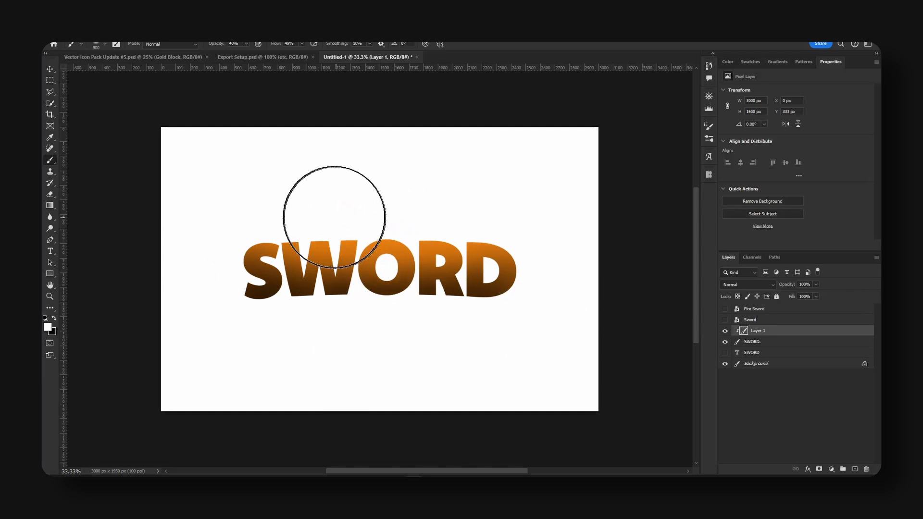
pyautogui.press(']')
pyautogui.moveTo(334, 217)
pyautogui.mouseDown()
pyautogui.moveTo(430, 216)
pyautogui.moveTo(431, 203)
pyautogui.moveTo(472, 197)
pyautogui.moveTo(322, 195)
pyautogui.moveTo(349, 222)
pyautogui.moveTo(311, 226)
pyautogui.mouseUp()
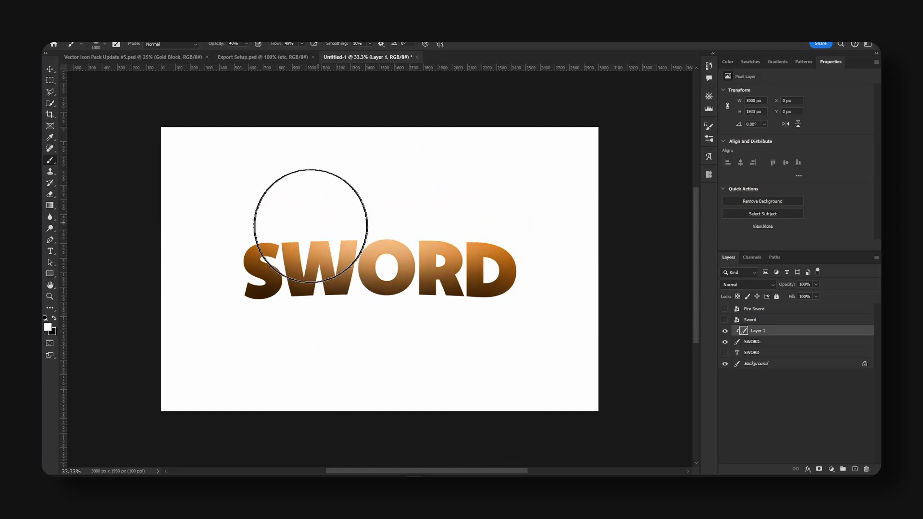
# Step: Set Layer 1 to Overlay blend mode at 55% opacity
pyautogui.press('v')
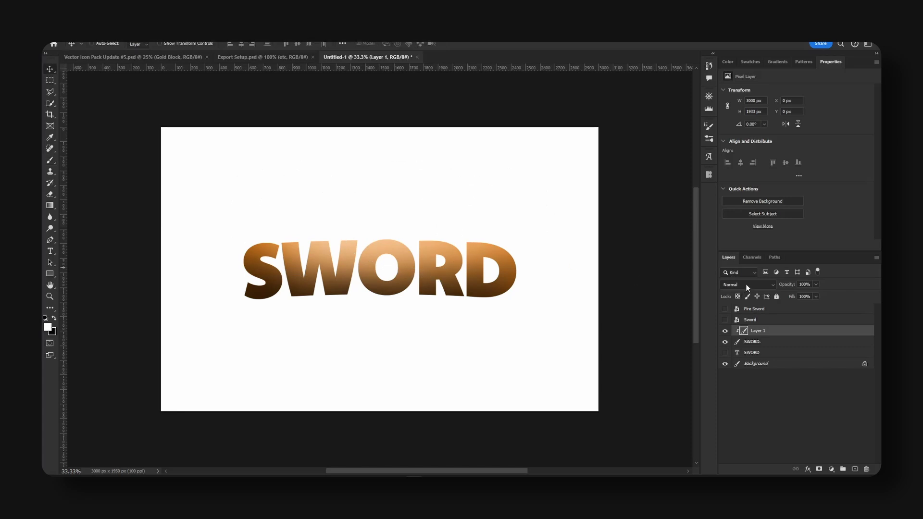
pyautogui.click(747, 286)
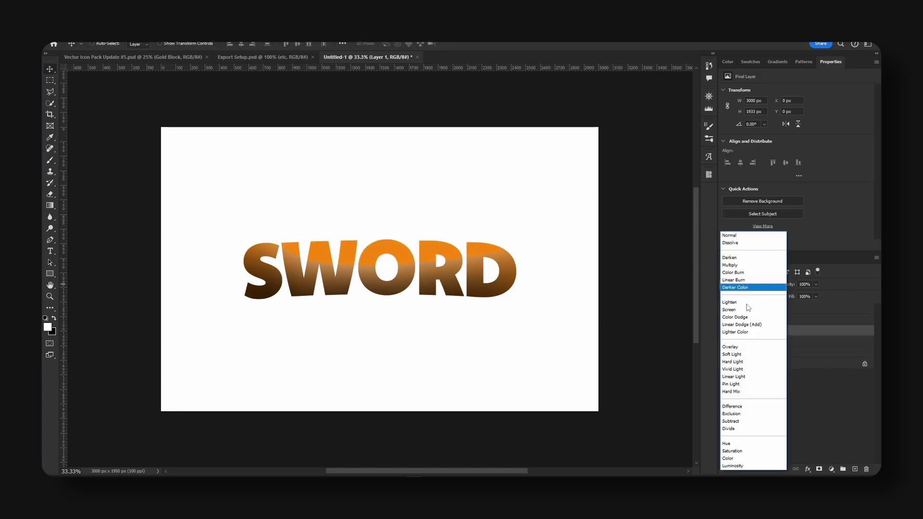
pyautogui.click(754, 348)
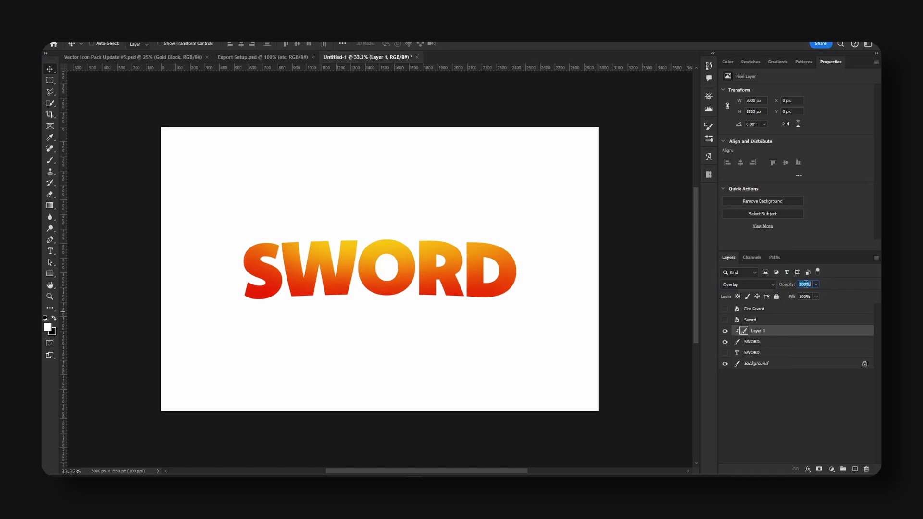
pyautogui.write('55')
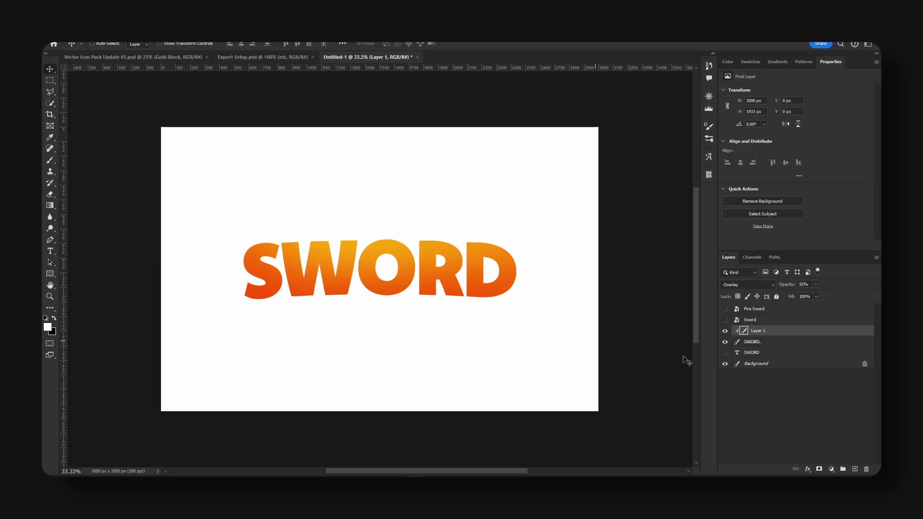
# Step: Give SWORD an Overlay Inner Shadow (distance 0, size 7 px, 19% opacity) and hide the Background
pyautogui.click(781, 345)
pyautogui.rightClick(780, 345)
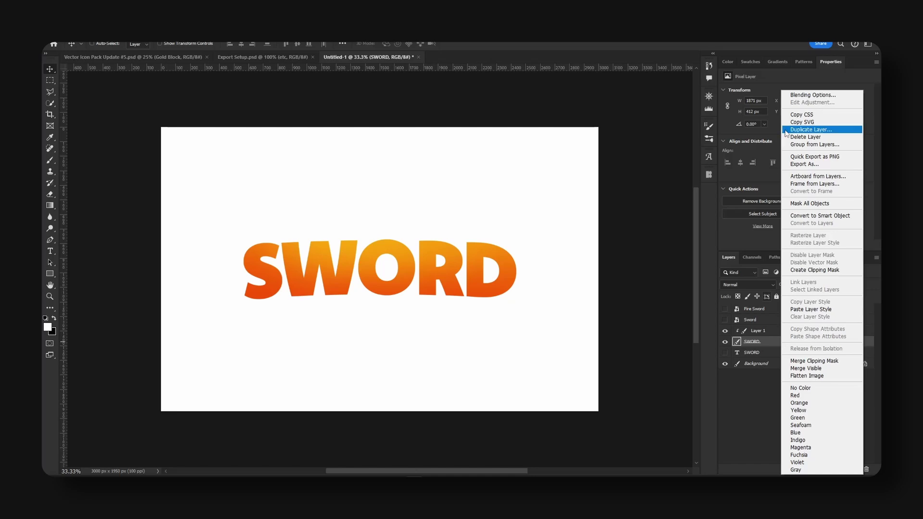
pyautogui.click(801, 96)
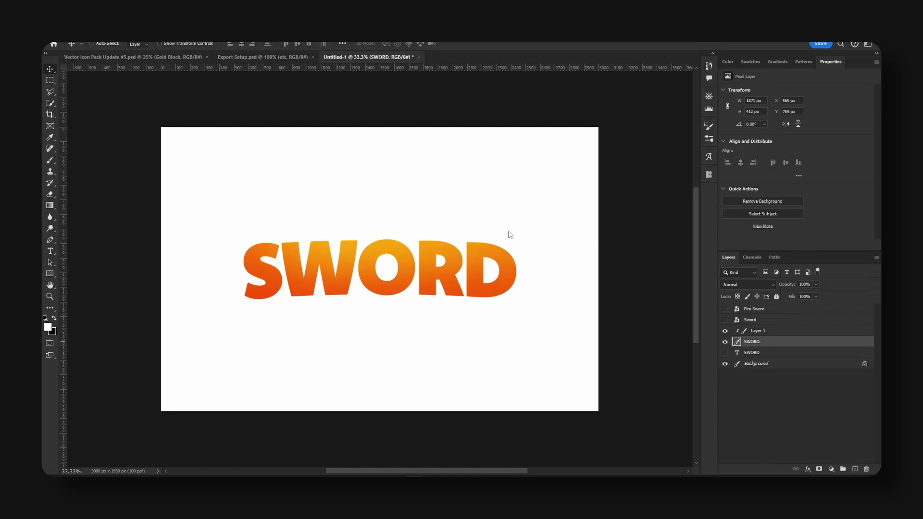
pyautogui.click(569, 231)
pyautogui.moveTo(700, 217); pyautogui.dragTo(686, 217)
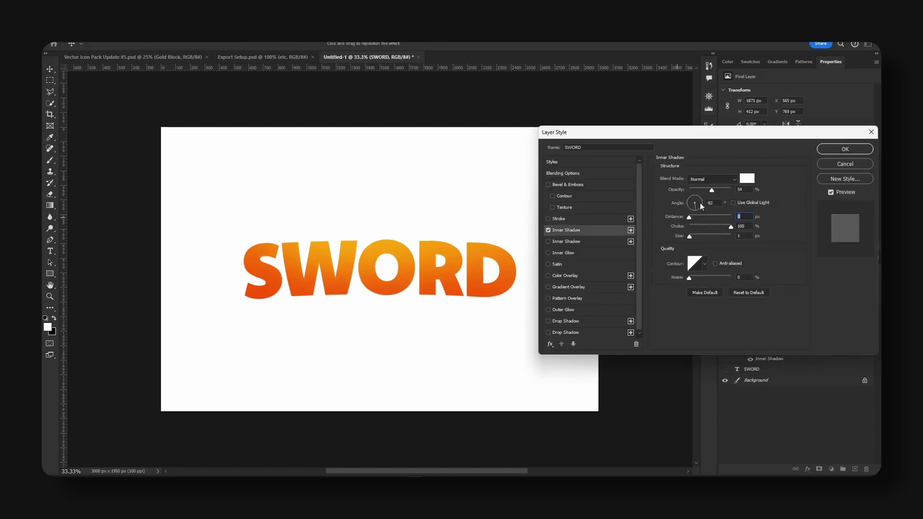
pyautogui.moveTo(712, 190); pyautogui.dragTo(735, 190)
pyautogui.click(712, 179)
pyautogui.click(716, 299)
pyautogui.moveTo(688, 235); pyautogui.dragTo(695, 240)
pyautogui.moveTo(732, 189); pyautogui.dragTo(696, 191)
pyautogui.click(845, 149)
pyautogui.click(729, 382)
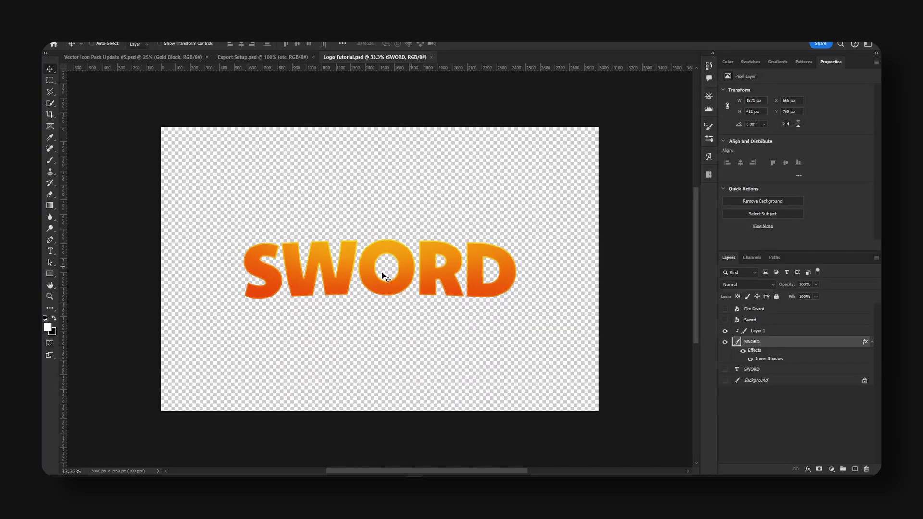
# Step: Show Layer 1, add Layer 2 above it, and clip Layer 2 to Layer 1
pyautogui.click(872, 343)
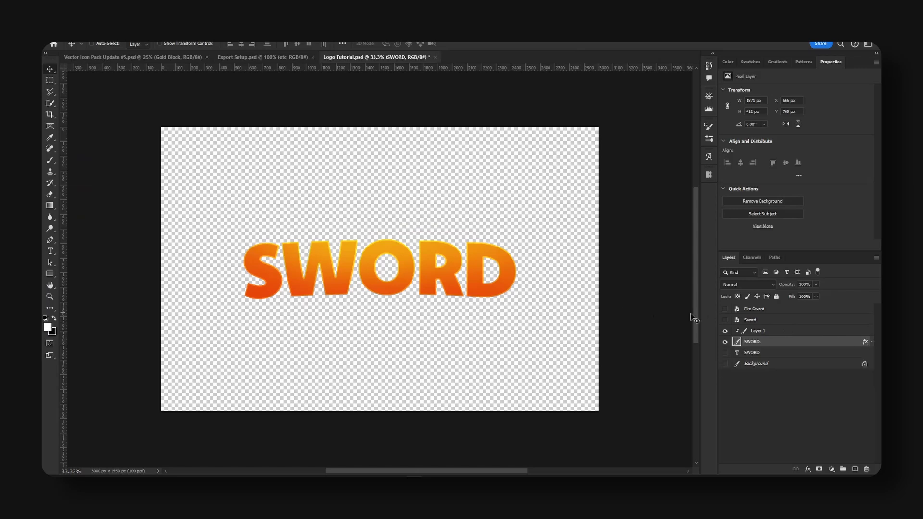
pyautogui.click(727, 331)
pyautogui.click(780, 332)
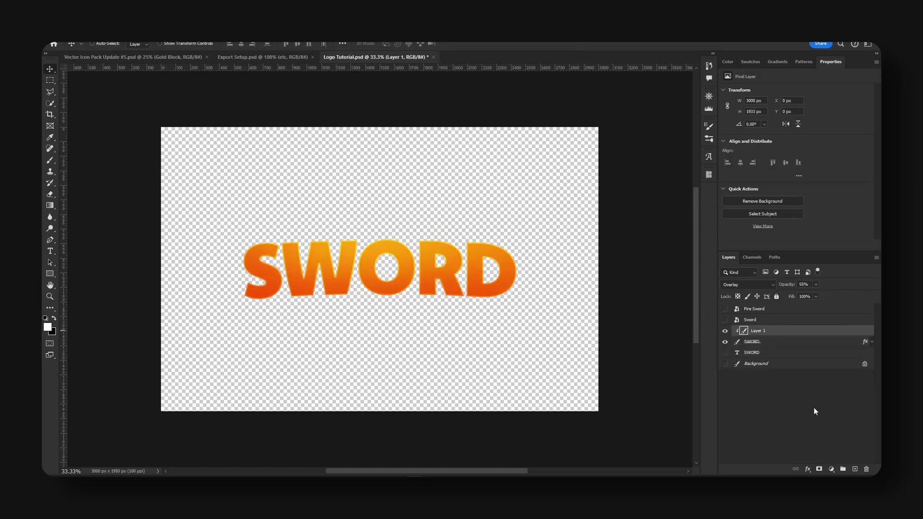
pyautogui.click(854, 470)
pyautogui.rightClick(787, 336)
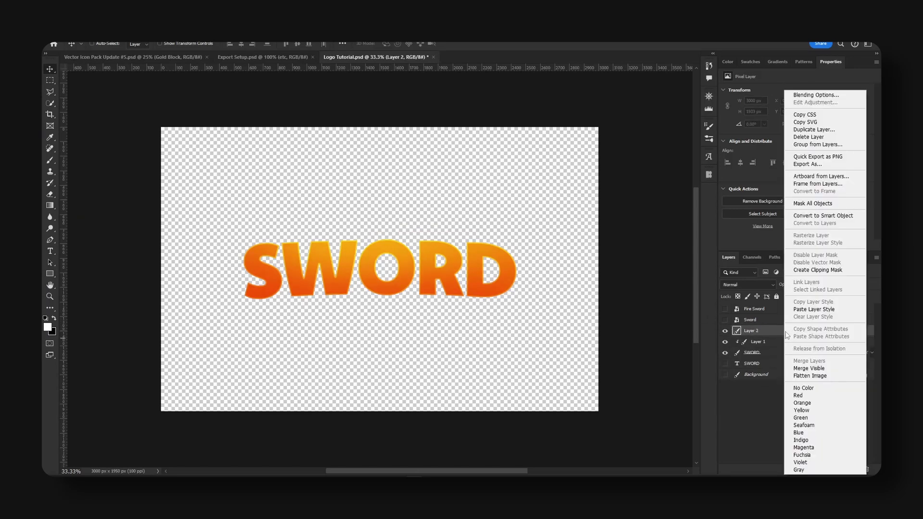
pyautogui.click(818, 270)
# Step: Paint light highlights over W, O and R with a 1200 px soft brush, save, and add Layer 3
pyautogui.press('b')
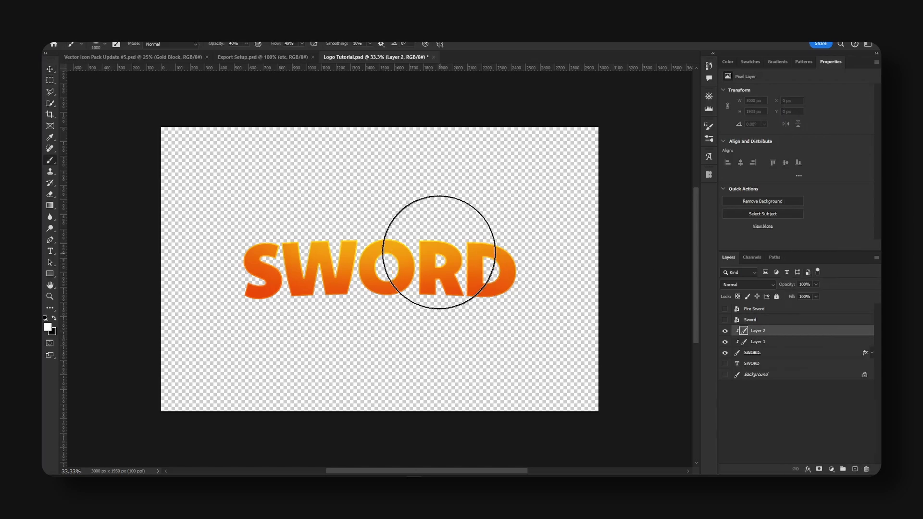
pyautogui.press(']')
pyautogui.press(']')
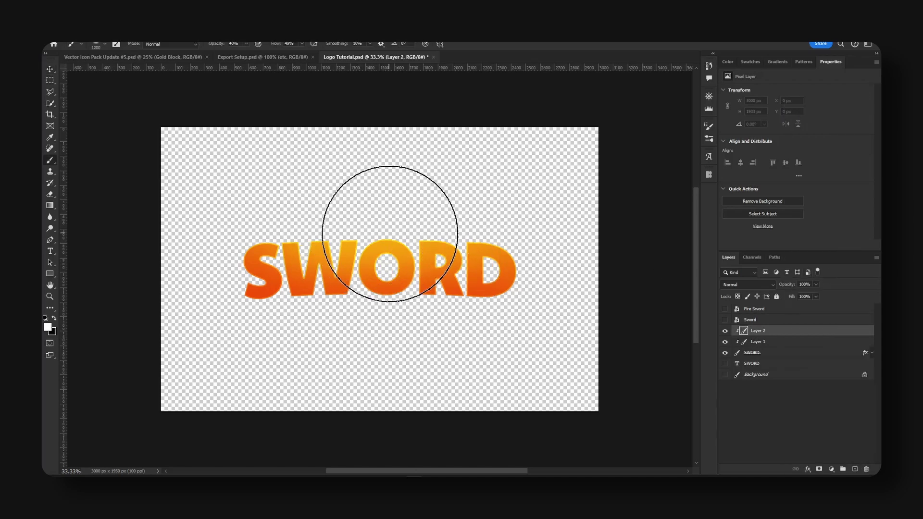
pyautogui.moveTo(380, 308)
pyautogui.mouseDown()
pyautogui.moveTo(324, 275)
pyautogui.moveTo(371, 277)
pyautogui.moveTo(361, 242)
pyautogui.moveTo(419, 247)
pyautogui.moveTo(401, 234)
pyautogui.moveTo(362, 263)
pyautogui.moveTo(420, 265)
pyautogui.moveTo(426, 227)
pyautogui.moveTo(404, 202)
pyautogui.moveTo(338, 198)
pyautogui.mouseUp()
pyautogui.press('v')
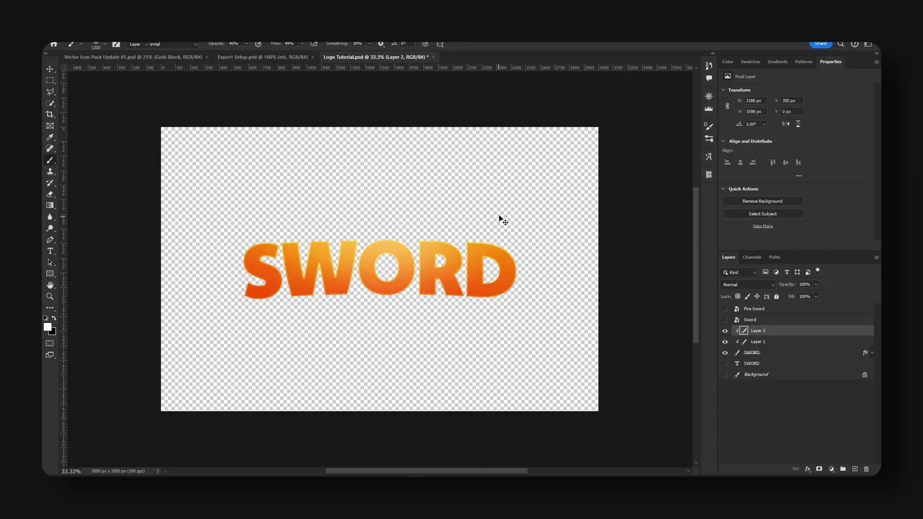
pyautogui.hotkey('ctrl', 's')
pyautogui.hotkey('ctrl', 'shift', 'alt', 'n')
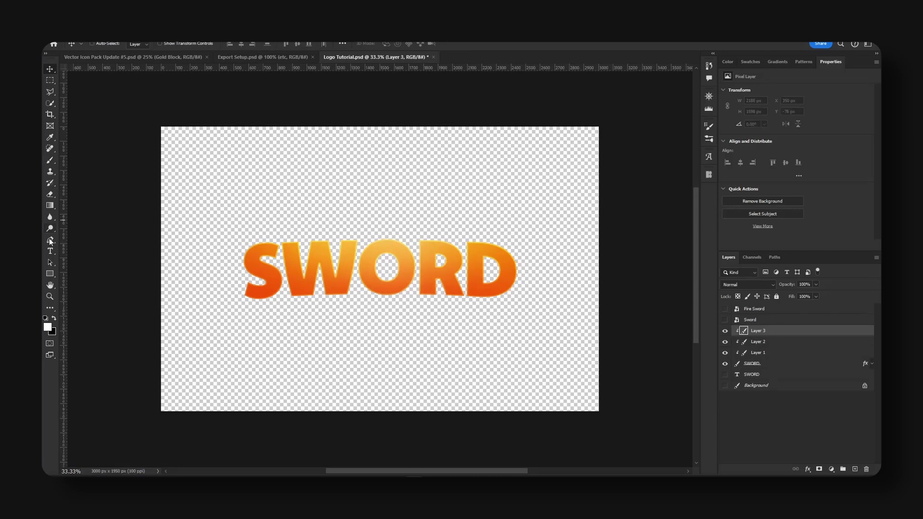
# Step: Set the Pen tool to shape mode with no stroke
pyautogui.click(50, 241)
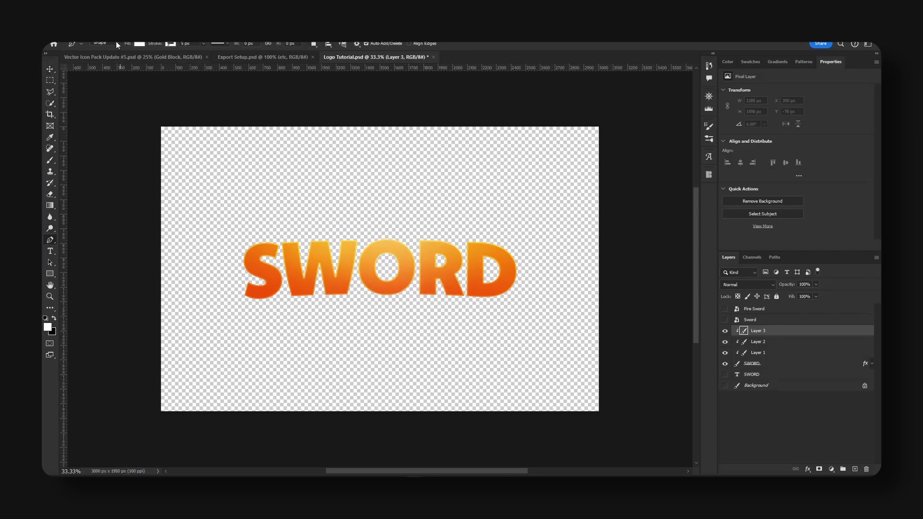
pyautogui.click(139, 44)
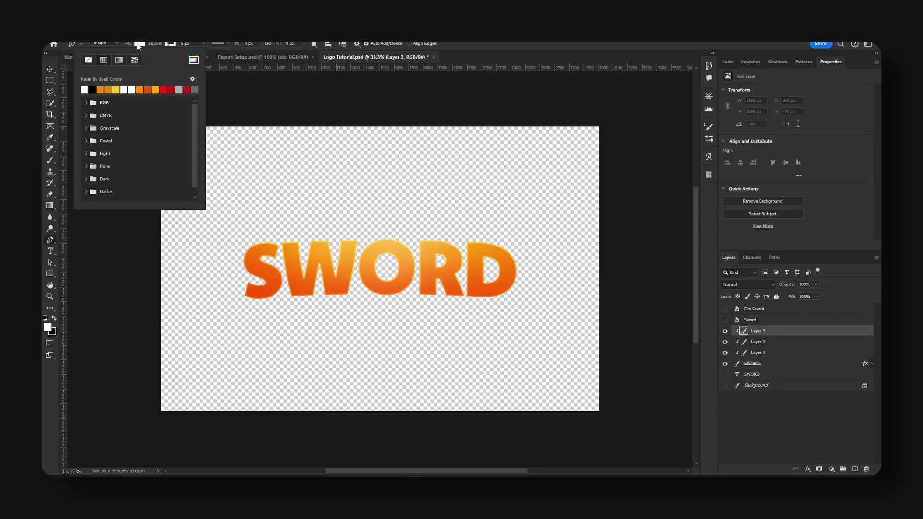
pyautogui.click(169, 44)
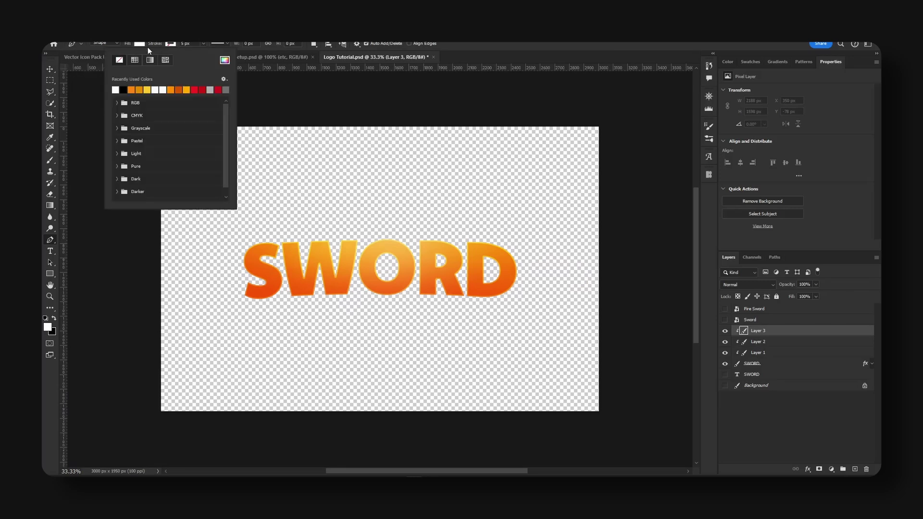
pyautogui.click(118, 59)
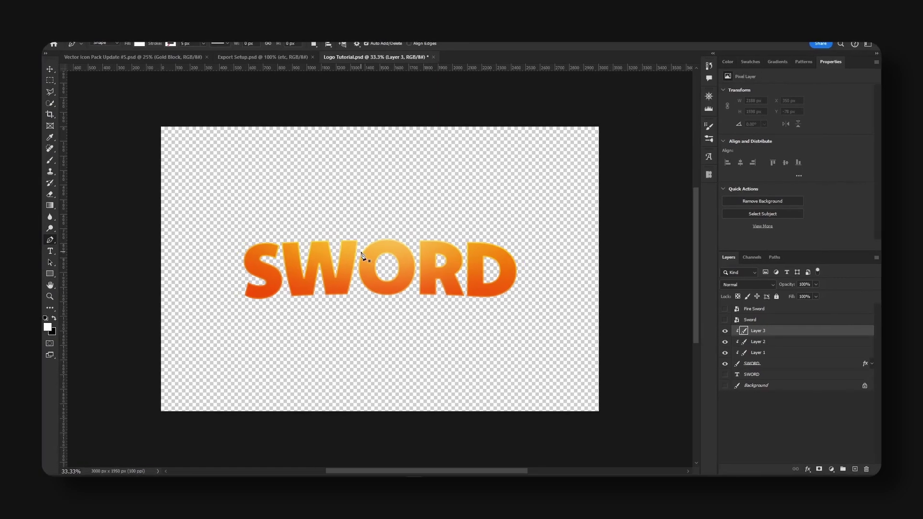
# Step: Draw a shading shape covering the lower half of the SWORD letters
pyautogui.click(237, 280)
pyautogui.moveTo(314, 271); pyautogui.dragTo(397, 267)
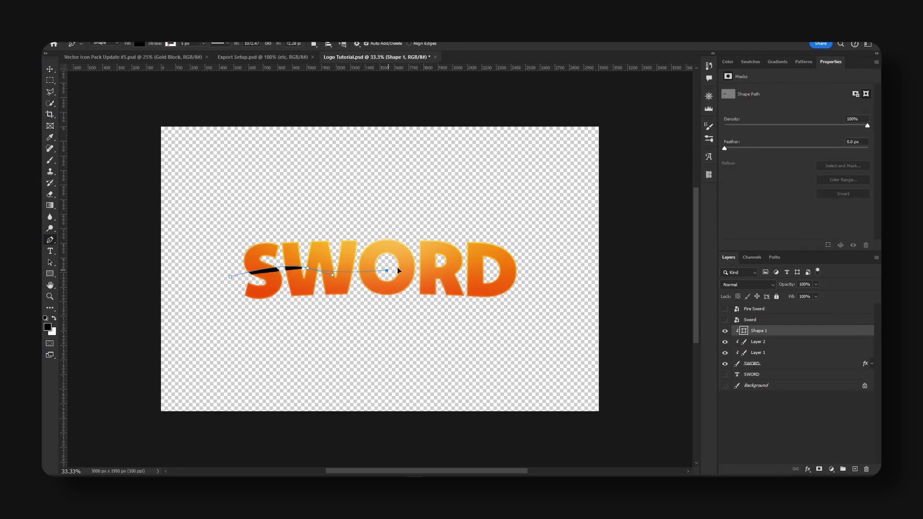
pyautogui.moveTo(530, 269); pyautogui.dragTo(575, 298)
pyautogui.moveTo(501, 316); pyautogui.dragTo(488, 318)
pyautogui.click(329, 328)
pyautogui.click(238, 320)
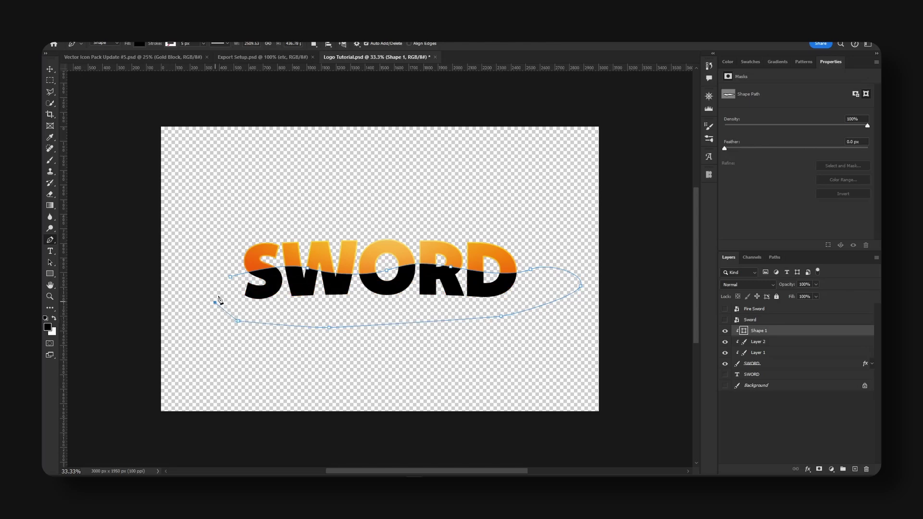
pyautogui.click(214, 302)
pyautogui.click(230, 277)
# Step: Blend the shape in Soft Light, rasterize it, erase it over ORD, and lower it slightly
pyautogui.press('v')
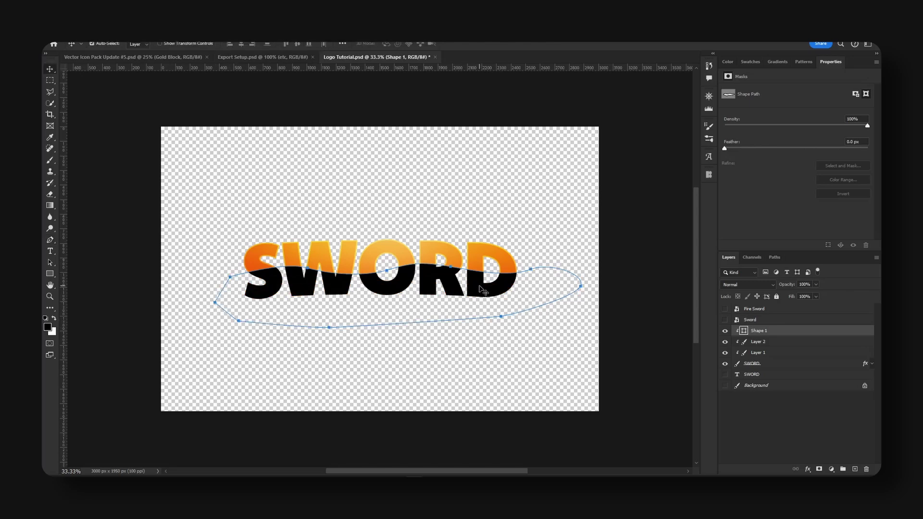
pyautogui.click(760, 285)
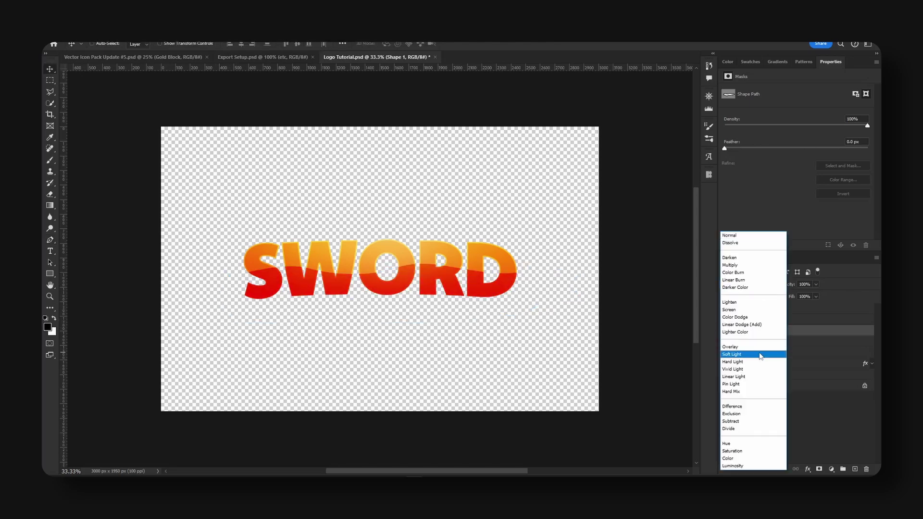
pyautogui.click(761, 355)
pyautogui.press('e')
pyautogui.click(338, 239)
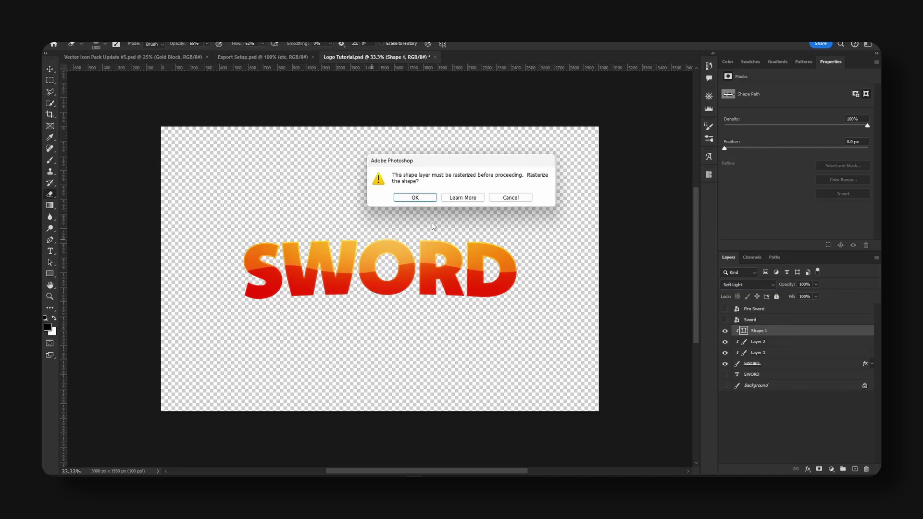
pyautogui.click(414, 197)
pyautogui.moveTo(338, 242)
pyautogui.mouseDown()
pyautogui.moveTo(507, 220)
pyautogui.moveTo(463, 256)
pyautogui.moveTo(466, 212)
pyautogui.mouseUp()
pyautogui.press('v')
pyautogui.moveTo(558, 264)
pyautogui.mouseDown()
pyautogui.moveTo(558, 286)
pyautogui.moveTo(560, 279)
pyautogui.mouseUp()
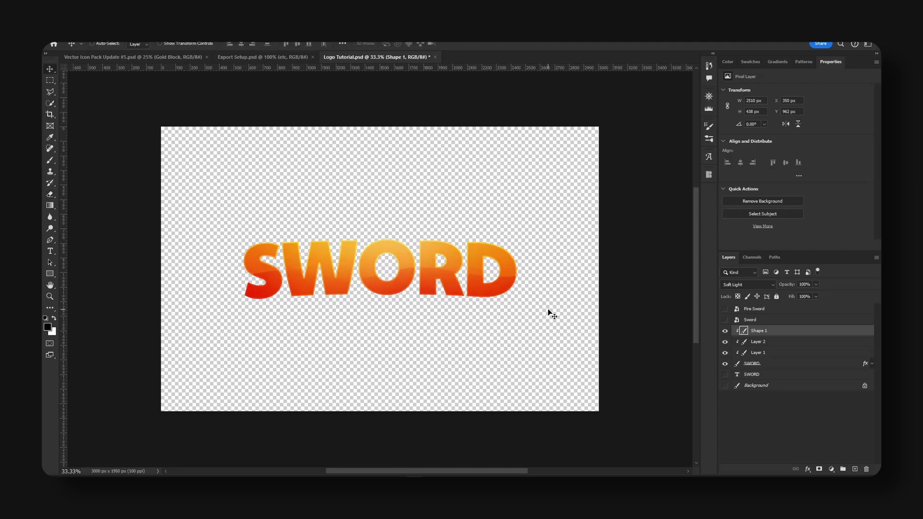
# Step: Duplicate the SWORD layer, darken the copy to brown with Lightness -58, and tuck it under the letters
pyautogui.hotkey('ctrl', '+')
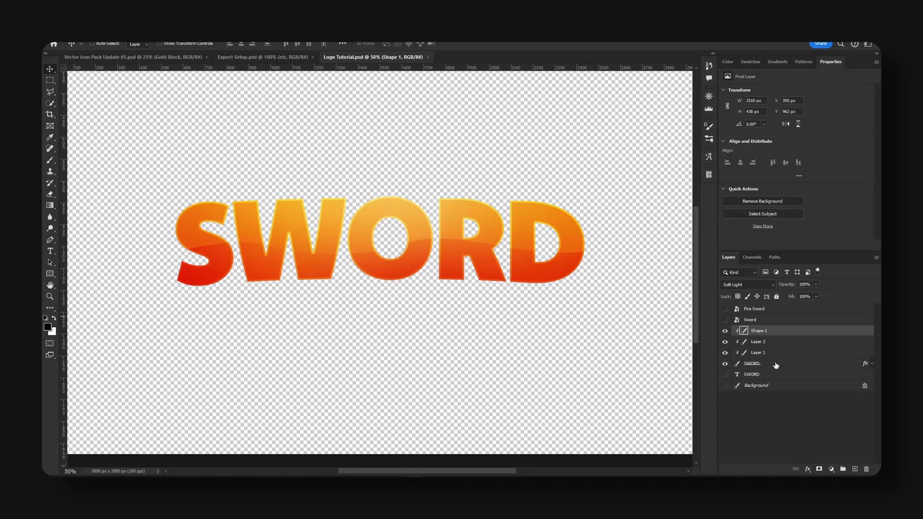
pyautogui.moveTo(761, 366); pyautogui.dragTo(767, 368)
pyautogui.moveTo(499, 210); pyautogui.dragTo(524, 232)
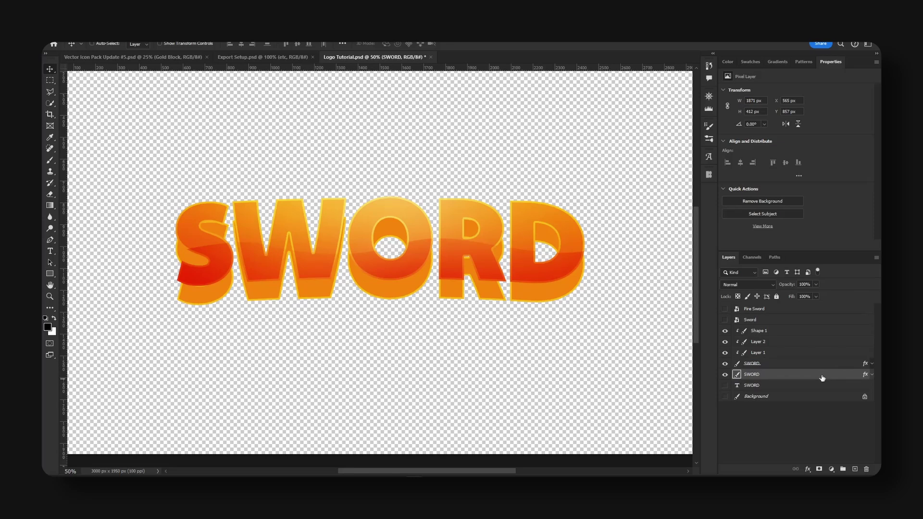
pyautogui.hotkey('ctrl', 'u')
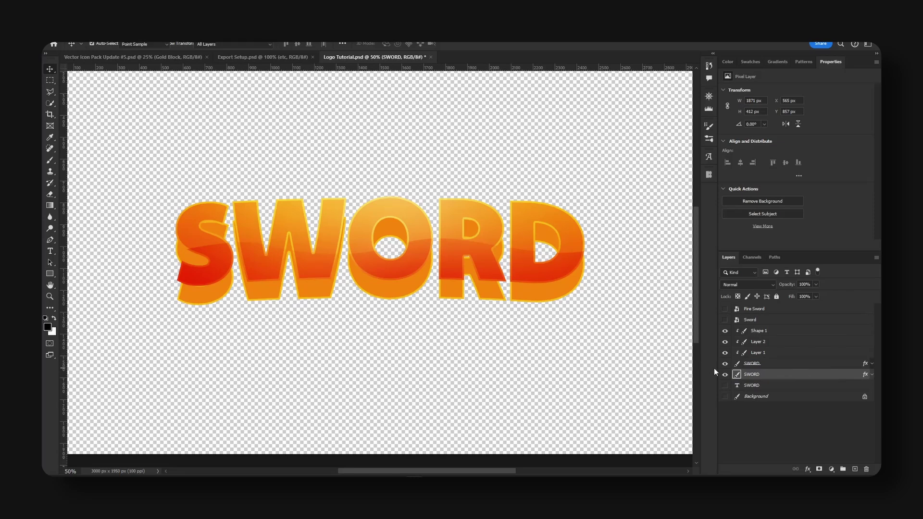
pyautogui.moveTo(741, 295); pyautogui.dragTo(719, 294)
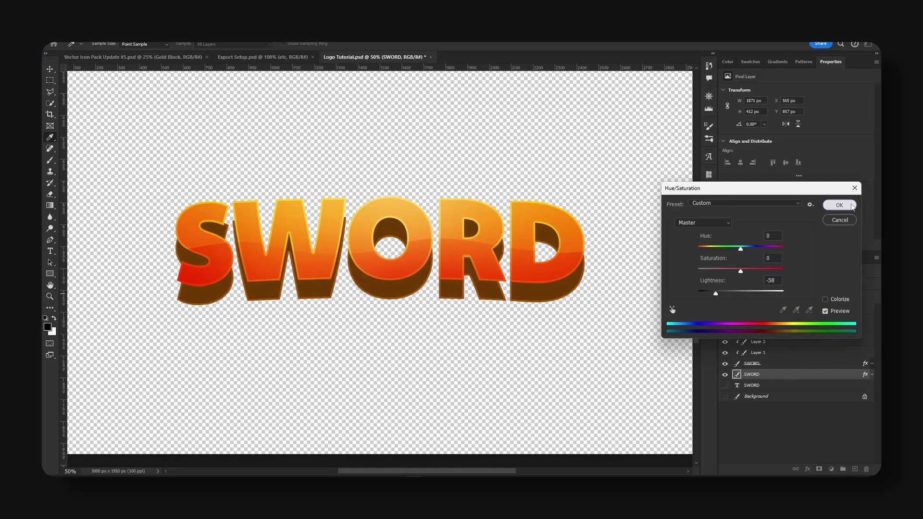
pyautogui.click(839, 204)
pyautogui.moveTo(591, 268); pyautogui.dragTo(593, 255)
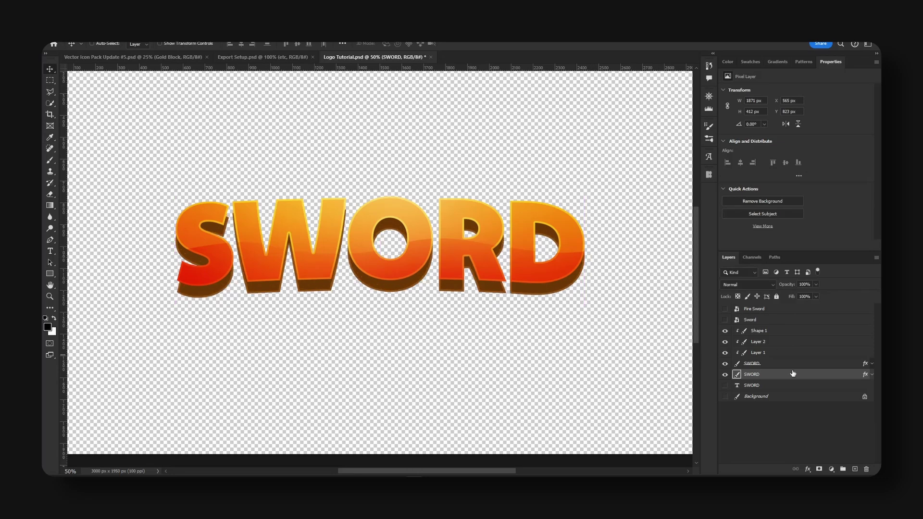
# Step: Copy SWORD's layer style, delete the extrusion's effects, and nudge the extrusion into place
pyautogui.rightClick(794, 376)
pyautogui.click(821, 303)
pyautogui.moveTo(866, 377); pyautogui.dragTo(810, 440)
pyautogui.moveTo(864, 466); pyautogui.dragTo(867, 469)
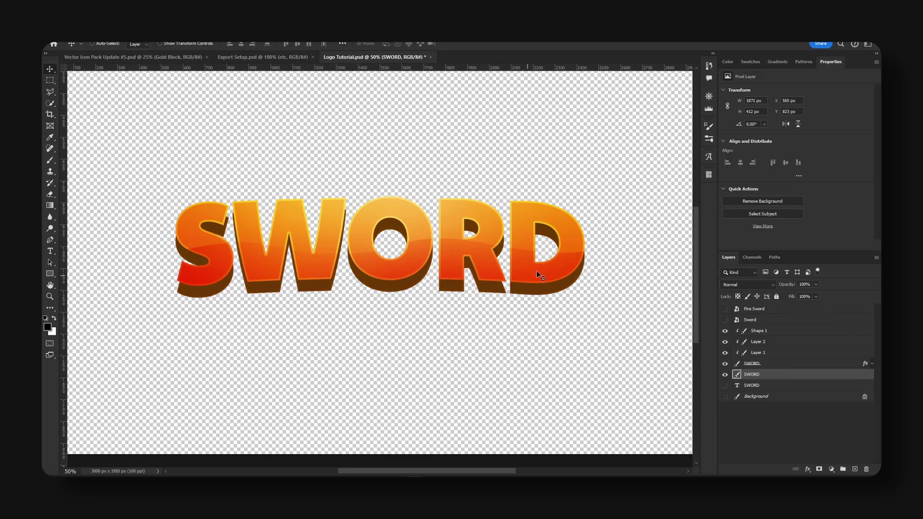
pyautogui.moveTo(539, 235); pyautogui.dragTo(542, 232)
# Step: Add a new layer and sample the brown extrusion colour with the eyedropper
pyautogui.click(855, 466)
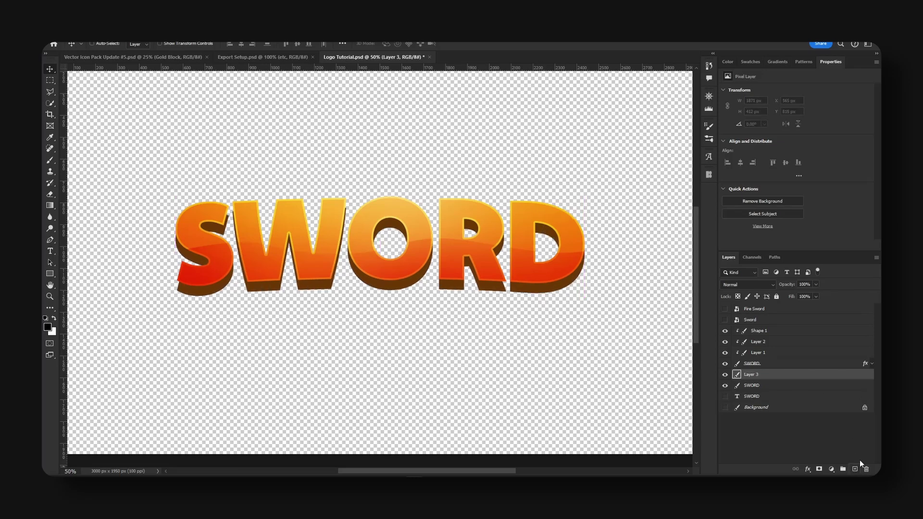
pyautogui.click(50, 138)
pyautogui.click(215, 289)
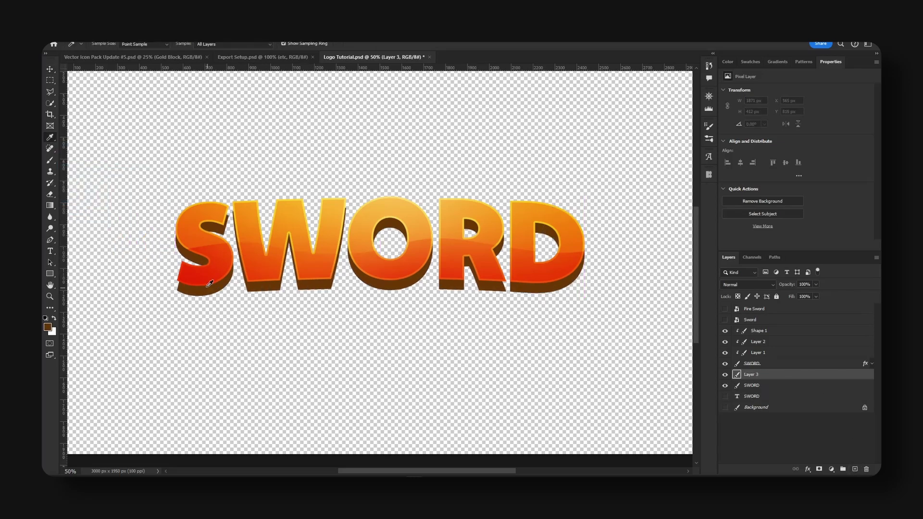
pyautogui.click(208, 289)
pyautogui.click(50, 285)
pyautogui.scroll(2, 283, 224)
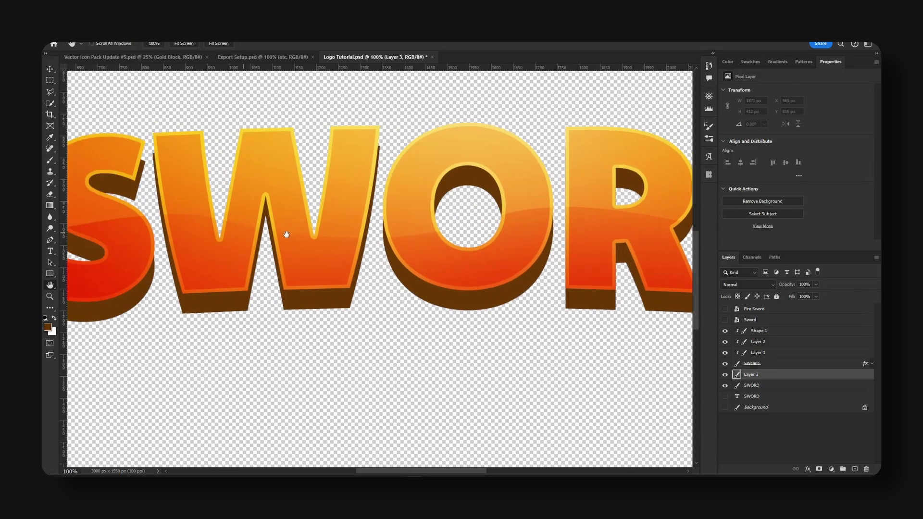
pyautogui.moveTo(287, 235); pyautogui.dragTo(440, 239)
# Step: Draw brown pen-shape patches at the S corners and the W's top-left corner
pyautogui.press('p')
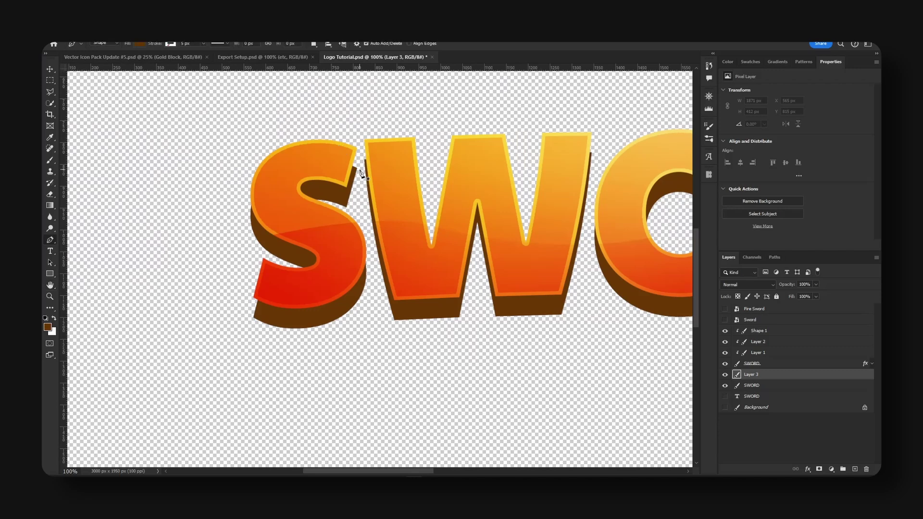
pyautogui.click(356, 168)
pyautogui.click(356, 147)
pyautogui.click(341, 178)
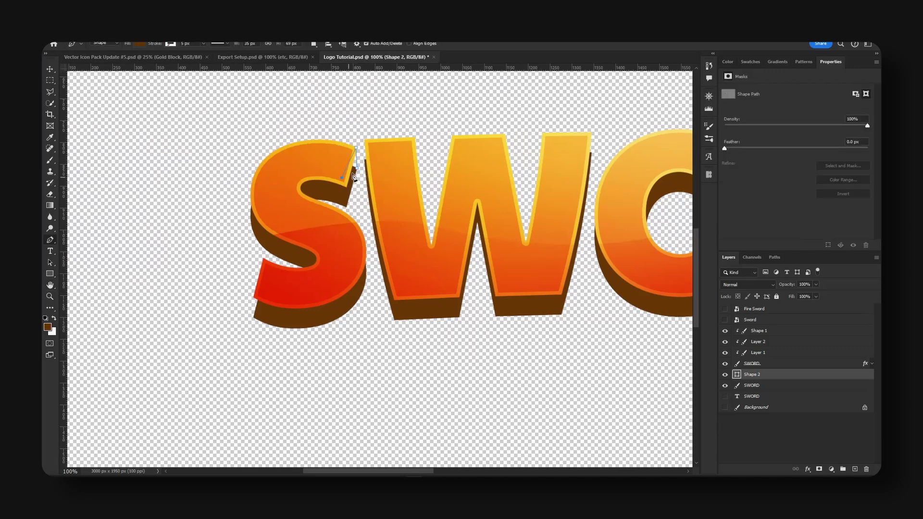
pyautogui.press('Return')
pyautogui.click(254, 318)
pyautogui.click(272, 298)
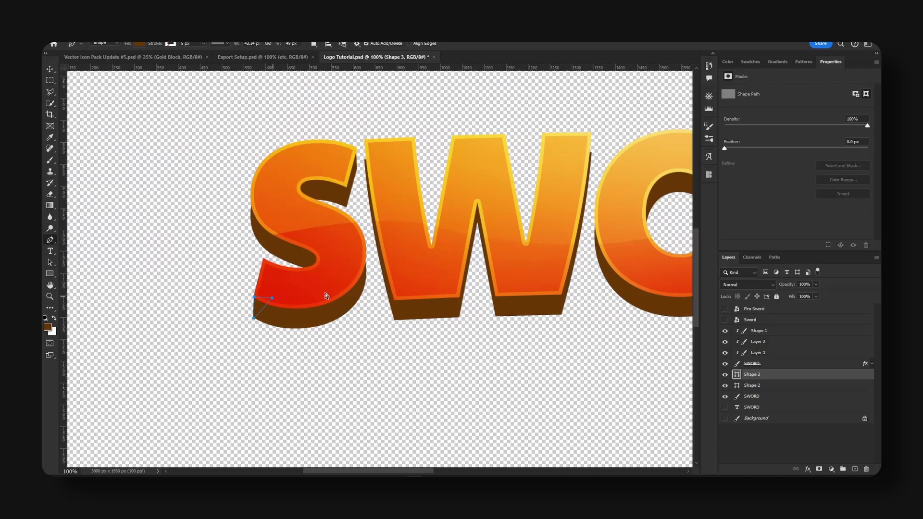
pyautogui.press('Return')
pyautogui.moveTo(366, 139); pyautogui.dragTo(388, 164)
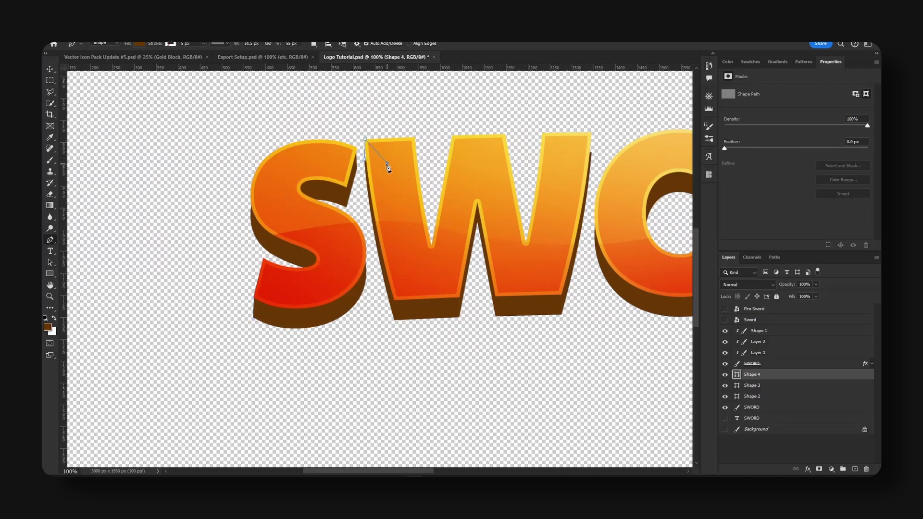
pyautogui.press('Return')
# Step: Add brown patches at the W's top-right corner and under the R's bottom-right corner
pyautogui.click(591, 153)
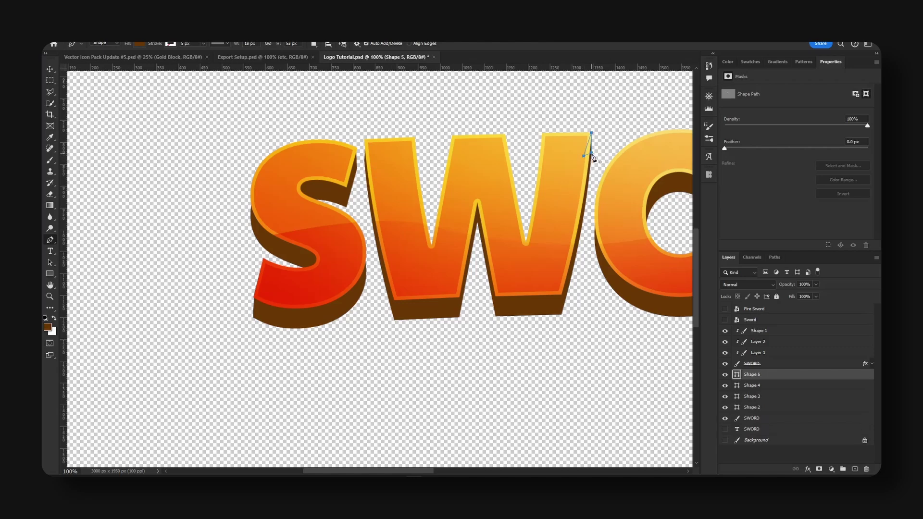
pyautogui.moveTo(604, 189); pyautogui.dragTo(366, 226)
pyautogui.hscroll(10, 365, 226)
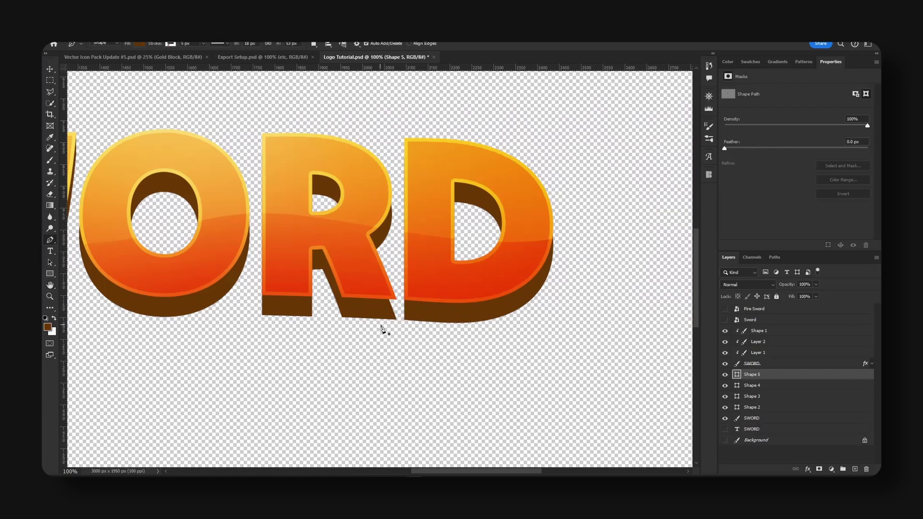
pyautogui.press('p')
pyautogui.click(396, 319)
pyautogui.click(397, 298)
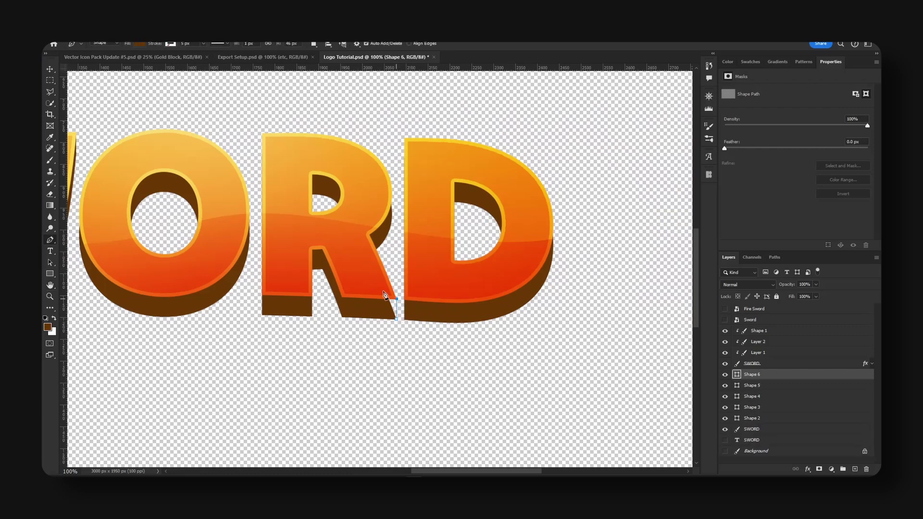
pyautogui.click(396, 319)
pyautogui.press('h')
pyautogui.hotkey('ctrl', '-')
pyautogui.hotkey('ctrl', '-')
pyautogui.hotkey('ctrl', '-')
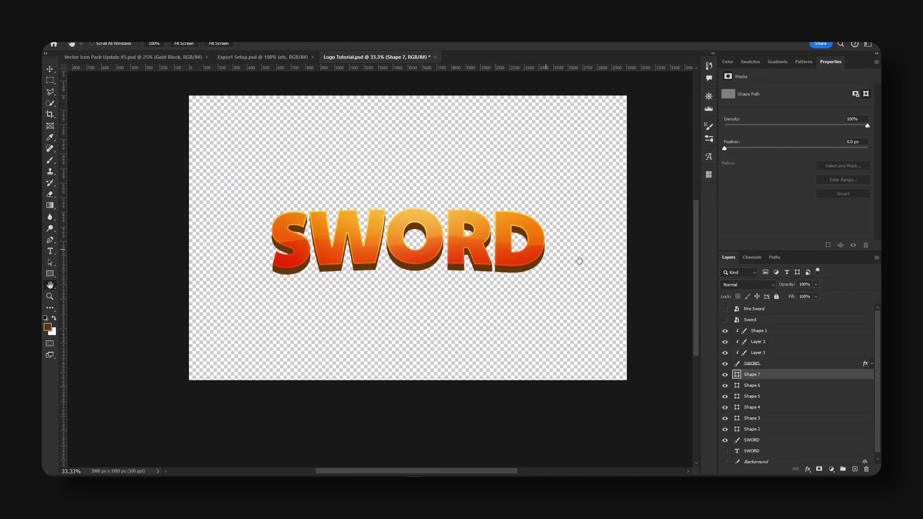
# Step: Merge the corner patches with the extrusion and paste the copied layer style onto it
pyautogui.scroll(-1, 759, 363)
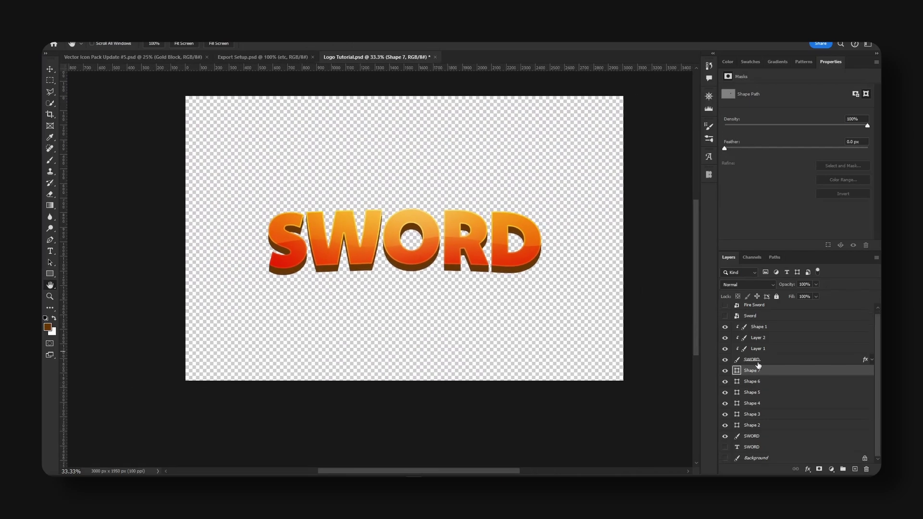
pyautogui.keyDown('shift'); pyautogui.click(766, 437); pyautogui.keyUp('shift')
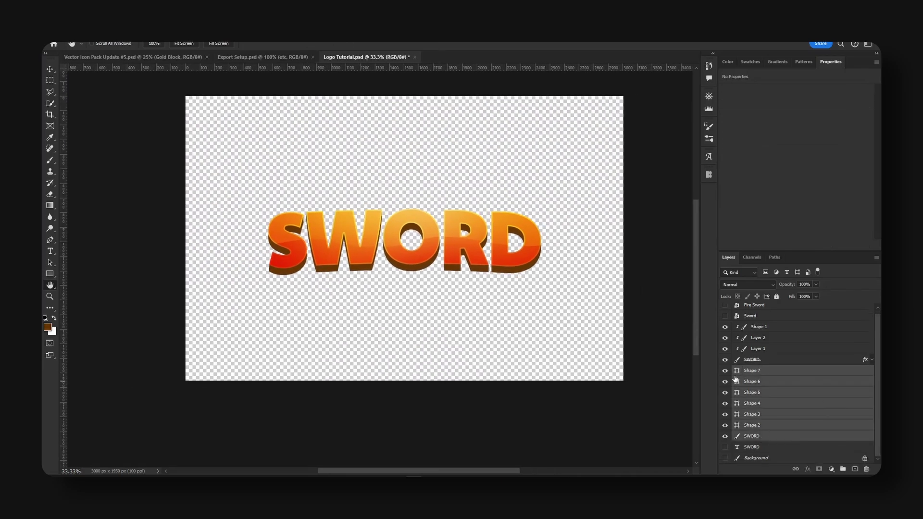
pyautogui.hotkey('ctrl', 'e')
pyautogui.press('v')
pyautogui.rightClick(792, 378)
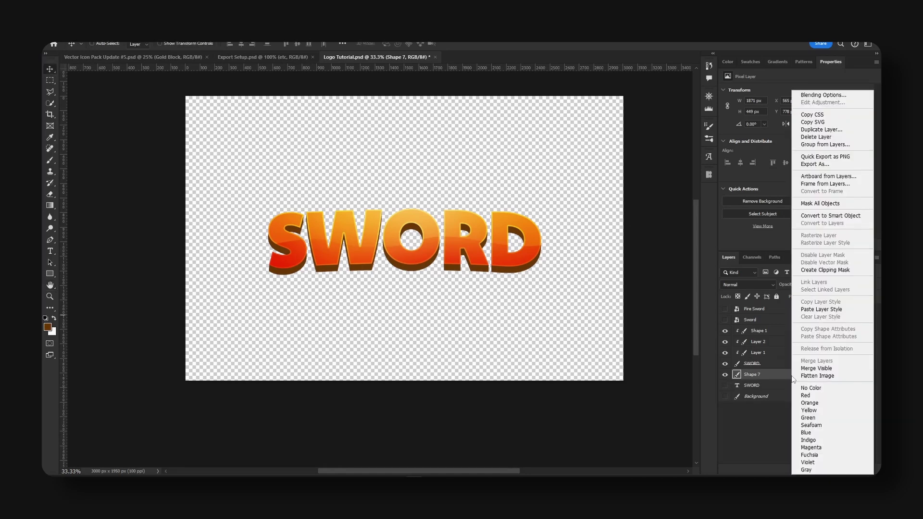
pyautogui.click(808, 313)
# Step: Add a clipped Layer 3, paint black shading with a 200 px brush, and blend it in Overlay
pyautogui.hotkey('ctrl', '+')
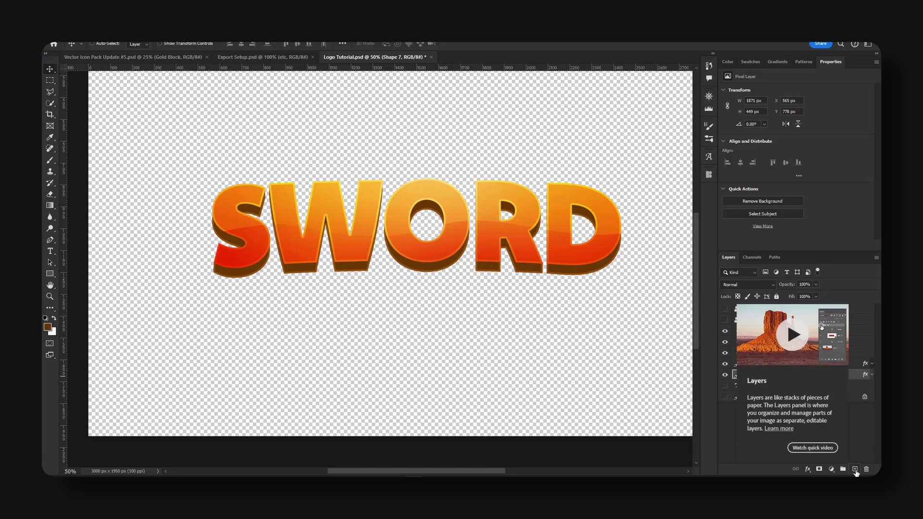
pyautogui.hotkey('ctrl', 'shift', 'alt', 'n')
pyautogui.rightClick(765, 377)
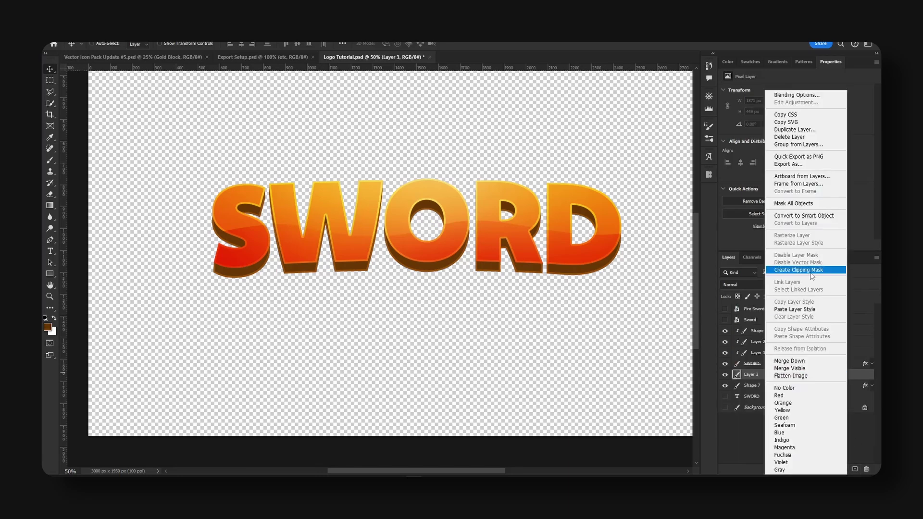
pyautogui.click(793, 273)
pyautogui.press('b')
pyautogui.press('d')
pyautogui.press('[')
pyautogui.press('[')
pyautogui.press('[')
pyautogui.press('[')
pyautogui.press('[')
pyautogui.press('[')
pyautogui.press('[')
pyautogui.press('[')
pyautogui.press('[')
pyautogui.press('[')
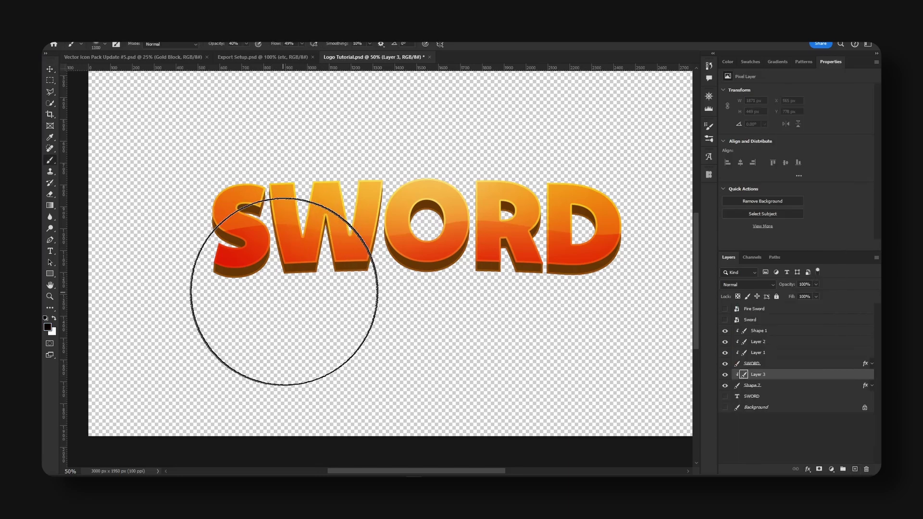
pyautogui.moveTo(227, 291)
pyautogui.mouseDown()
pyautogui.moveTo(274, 272)
pyautogui.moveTo(226, 292)
pyautogui.moveTo(386, 279)
pyautogui.moveTo(221, 230)
pyautogui.moveTo(233, 243)
pyautogui.moveTo(202, 238)
pyautogui.moveTo(214, 233)
pyautogui.moveTo(224, 250)
pyautogui.moveTo(216, 243)
pyautogui.moveTo(222, 218)
pyautogui.moveTo(211, 218)
pyautogui.moveTo(262, 228)
pyautogui.moveTo(266, 196)
pyautogui.mouseUp()
pyautogui.hotkey('ctrl', 'z')
pyautogui.press('x')
pyautogui.press('v')
pyautogui.click(748, 284)
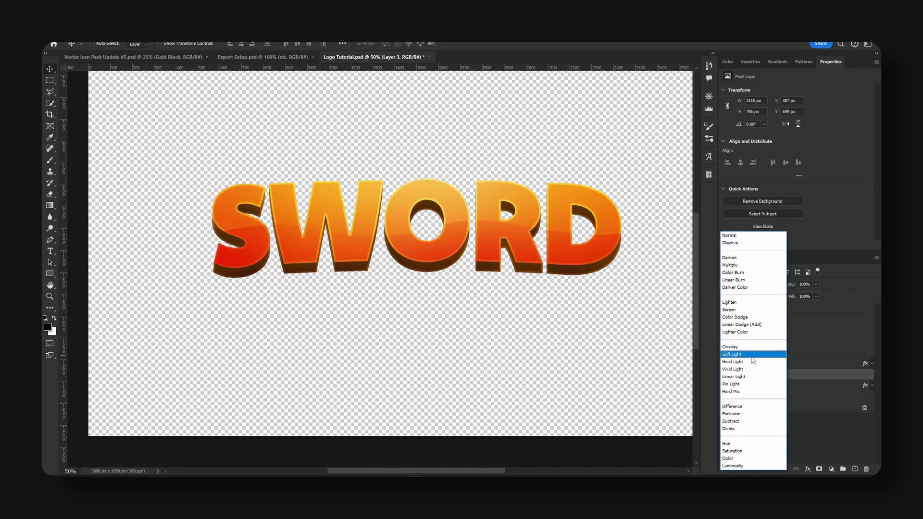
pyautogui.click(754, 347)
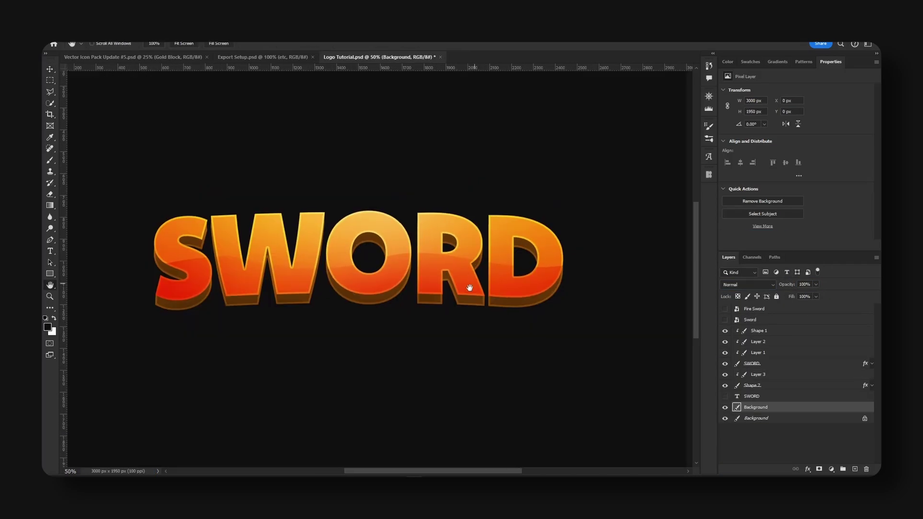
# Step: Show Fire Sword, place it below Shape 2, and rotate it diagonally behind the letters
pyautogui.moveTo(470, 287); pyautogui.dragTo(530, 295)
pyautogui.click(726, 309)
pyautogui.click(754, 309)
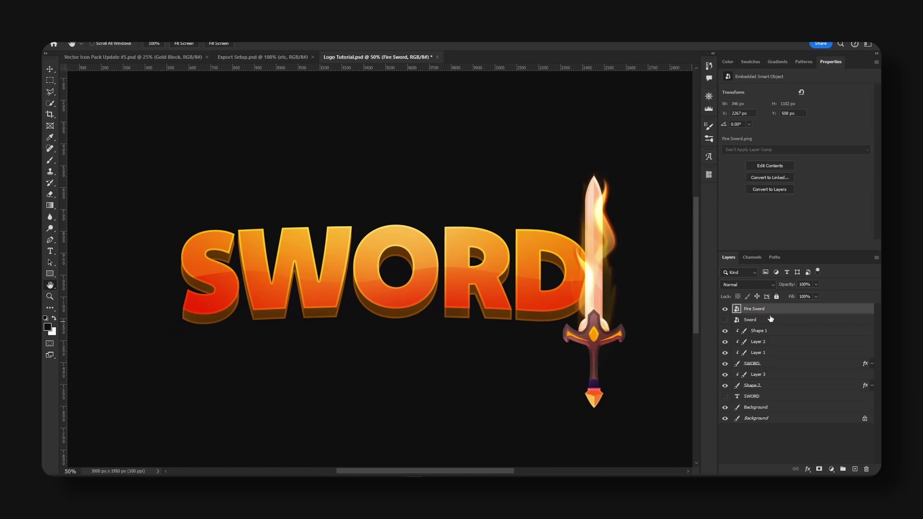
pyautogui.moveTo(787, 390); pyautogui.dragTo(787, 391)
pyautogui.moveTo(637, 291); pyautogui.dragTo(427, 291)
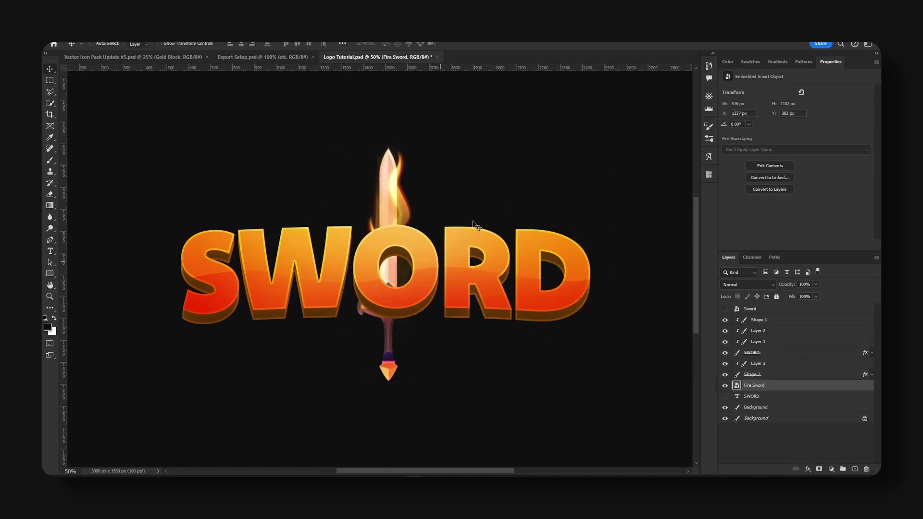
pyautogui.hotkey('ctrl', 't')
pyautogui.moveTo(531, 186); pyautogui.dragTo(561, 361)
pyautogui.press('Return')
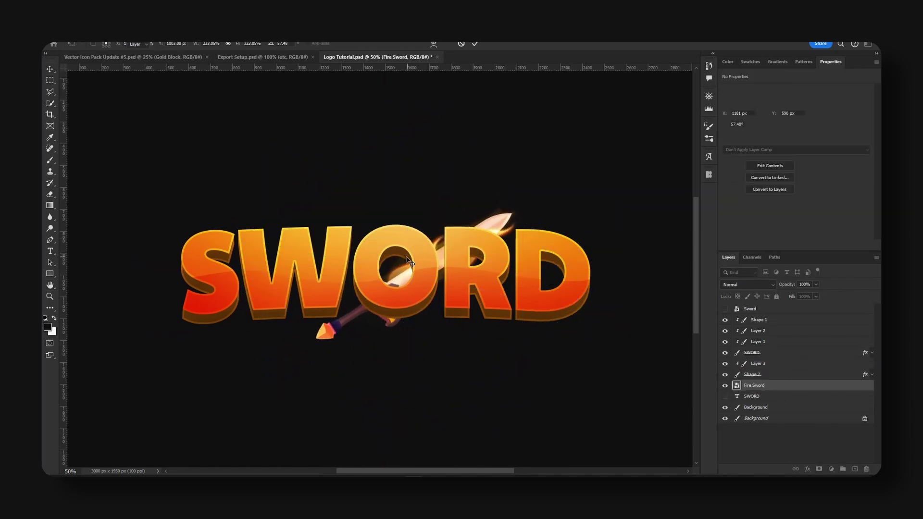
pyautogui.moveTo(577, 279); pyautogui.dragTo(534, 264)
# Step: Flip a copy of the sword horizontally into a cross, merge both swords, and group the shape layers
pyautogui.hotkey('ctrl', 't')
pyautogui.rightClick(398, 237)
pyautogui.click(428, 396)
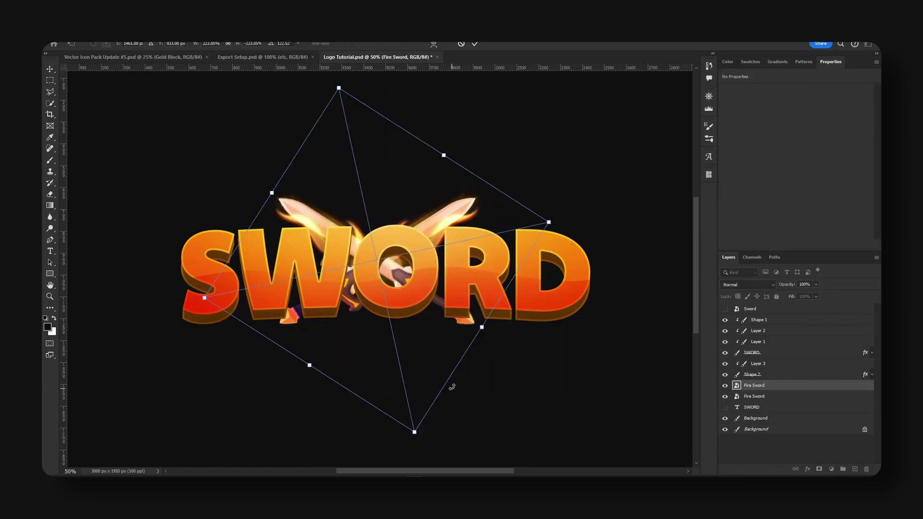
pyautogui.press('Return')
pyautogui.keyDown('shift'); pyautogui.click(777, 396); pyautogui.keyUp('shift')
pyautogui.hotkey('ctrl', 'e')
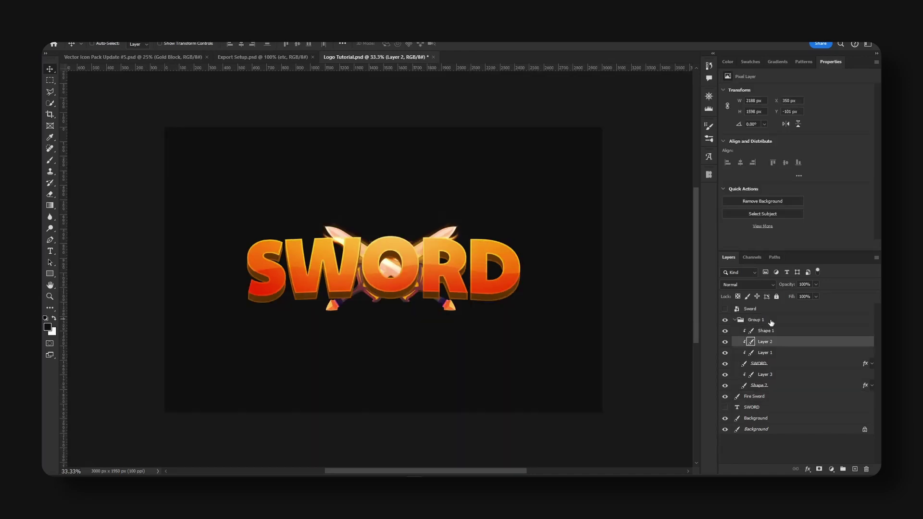
pyautogui.click(737, 321)
# Step: Duplicate Group 1, merge the copy, and give it a 27 px black Stroke
pyautogui.click(736, 321)
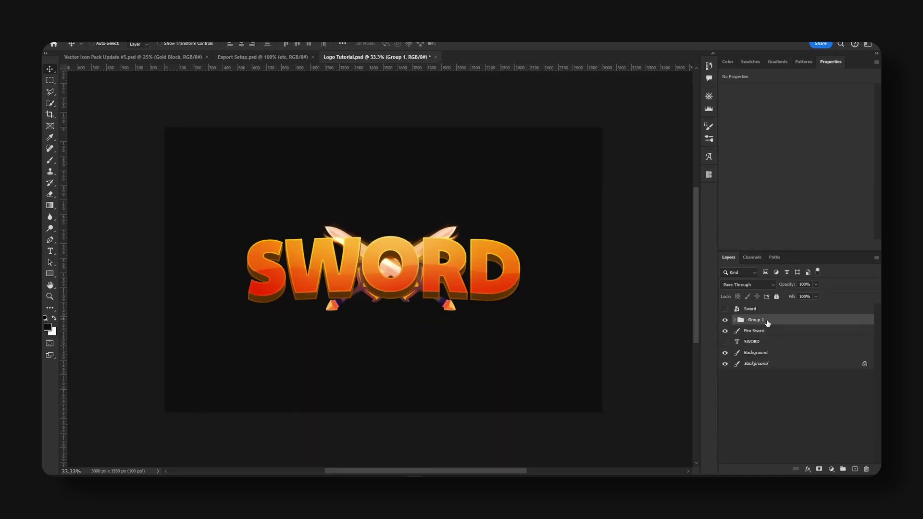
pyautogui.rightClick(768, 322)
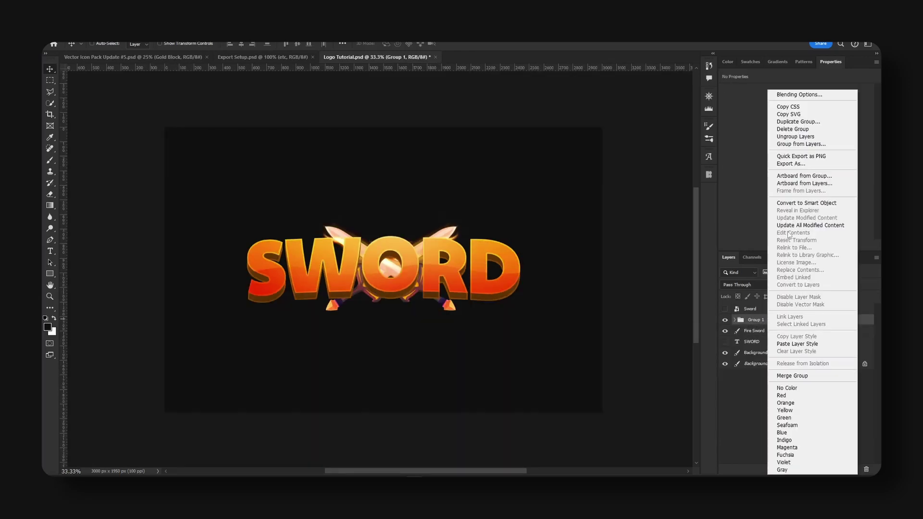
pyautogui.click(791, 123)
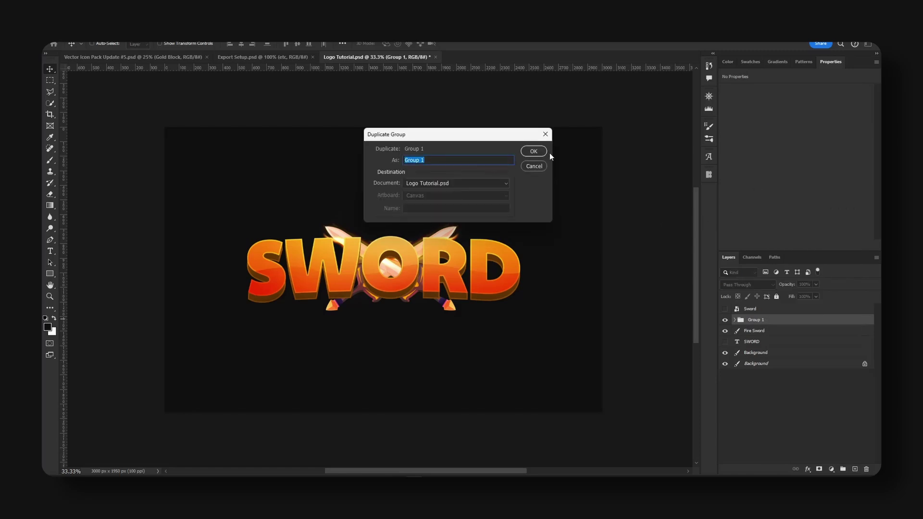
pyautogui.click(535, 152)
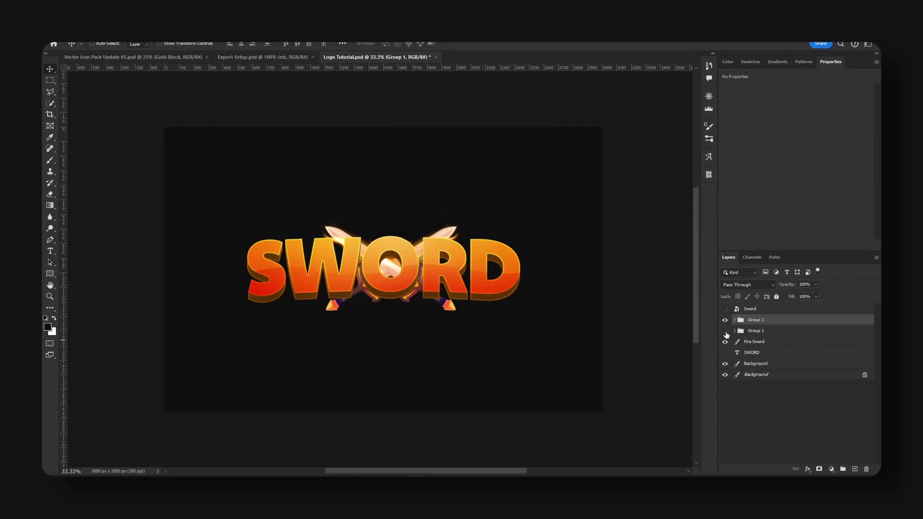
pyautogui.hotkey('ctrl', 'e')
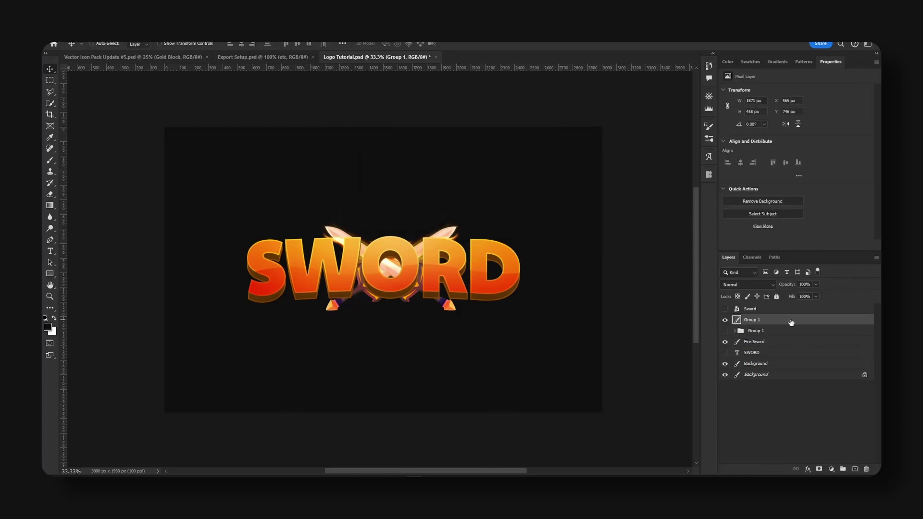
pyautogui.doubleClick(780, 325)
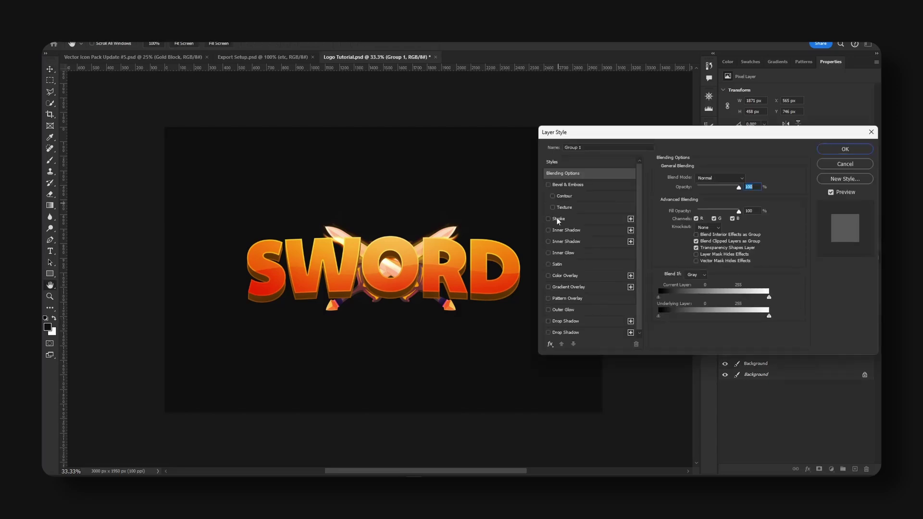
pyautogui.click(558, 219)
pyautogui.moveTo(691, 177); pyautogui.dragTo(699, 177)
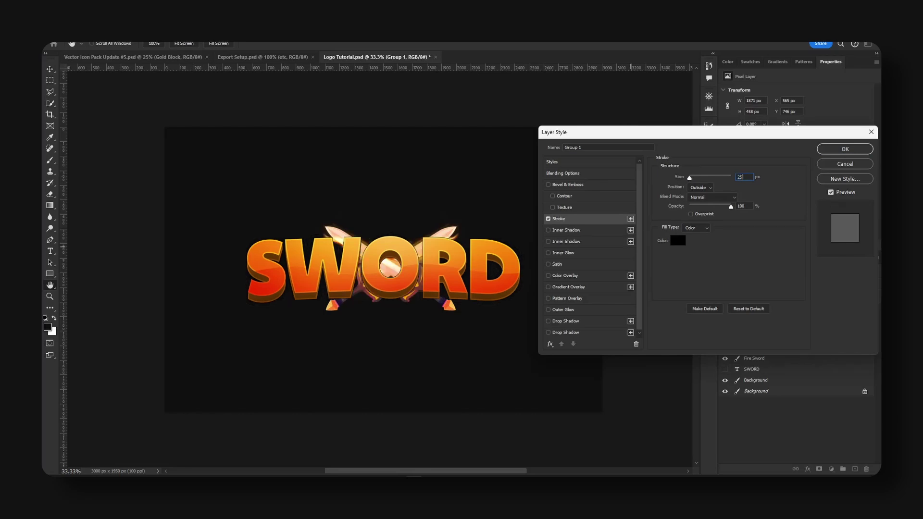
pyautogui.press('Return')
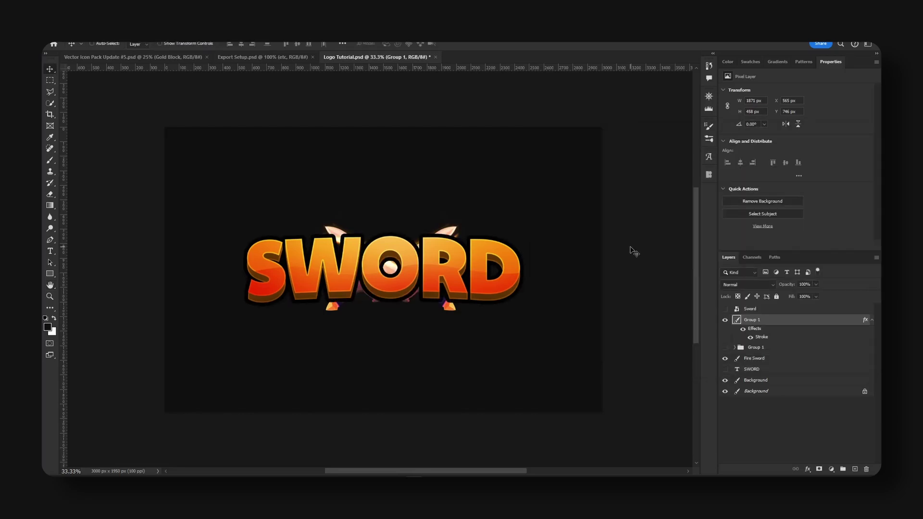
pyautogui.click(873, 320)
# Step: Duplicate the Fire Sword layer above the text and give the swords a 16 px black Stroke
pyautogui.moveTo(753, 341); pyautogui.dragTo(733, 318)
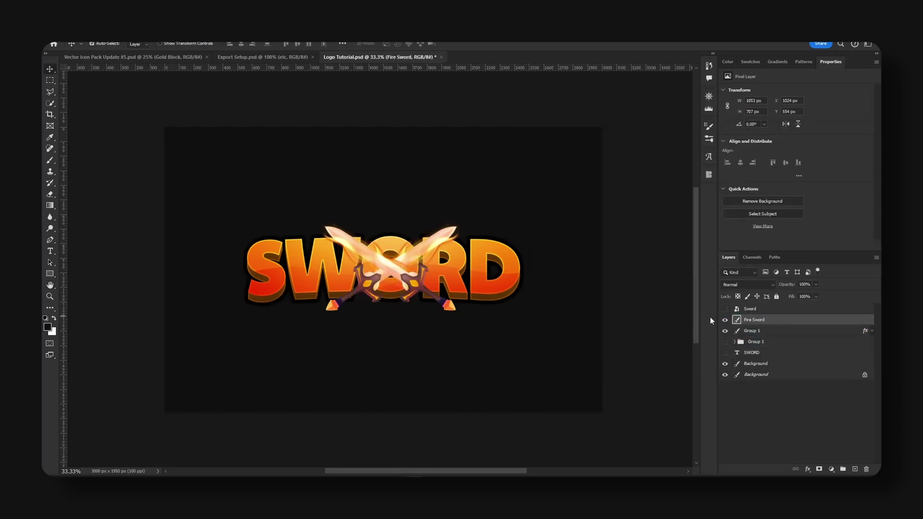
pyautogui.hotkey('ctrl', 'j')
pyautogui.keyDown('ctrl'); pyautogui.click(737, 320); pyautogui.keyUp('ctrl')
pyautogui.click(53, 83)
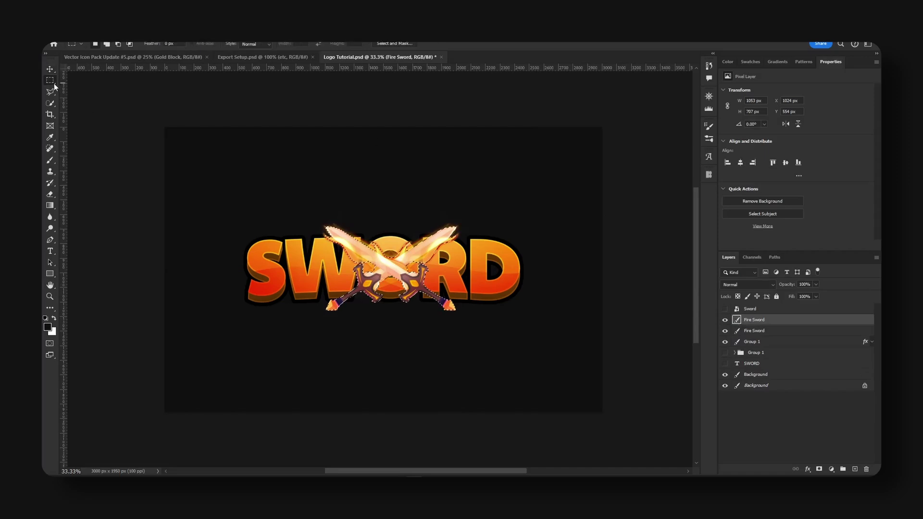
pyautogui.rightClick(400, 176)
pyautogui.click(446, 219)
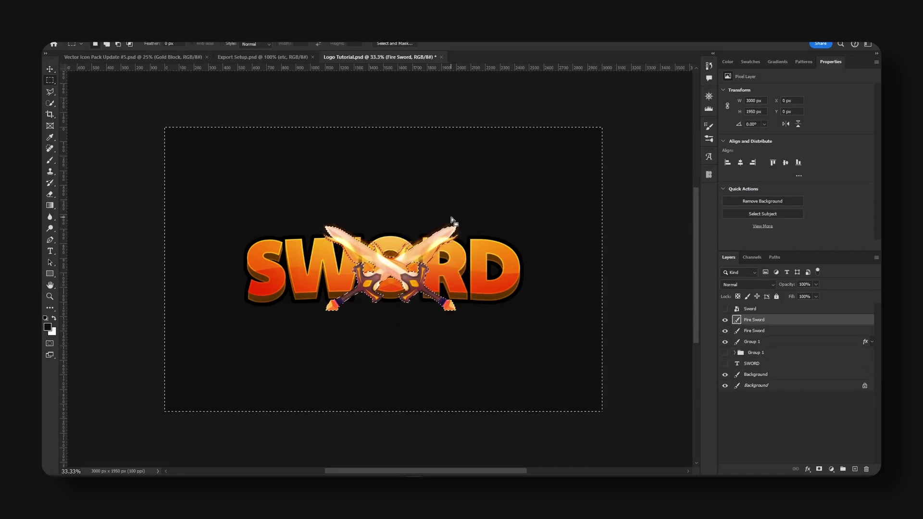
pyautogui.hotkey('ctrl', 'd')
pyautogui.press('v')
pyautogui.click(806, 332)
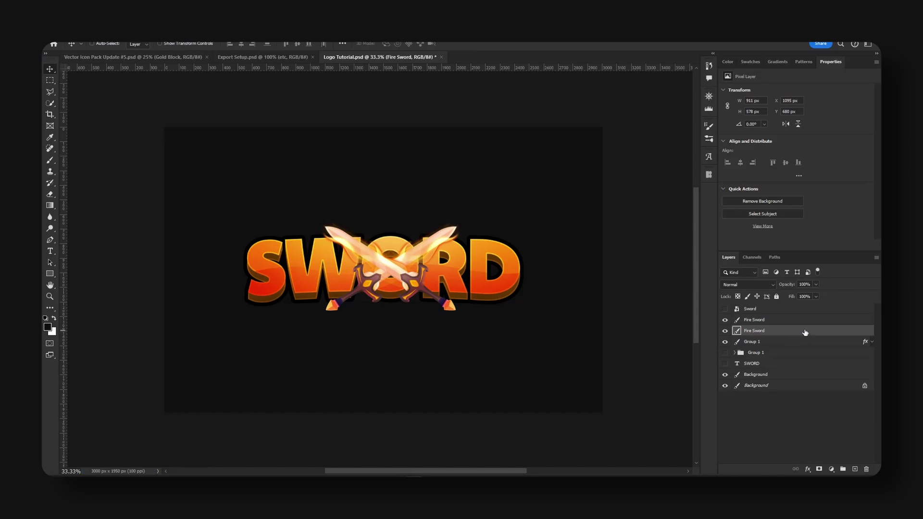
pyautogui.click(570, 220)
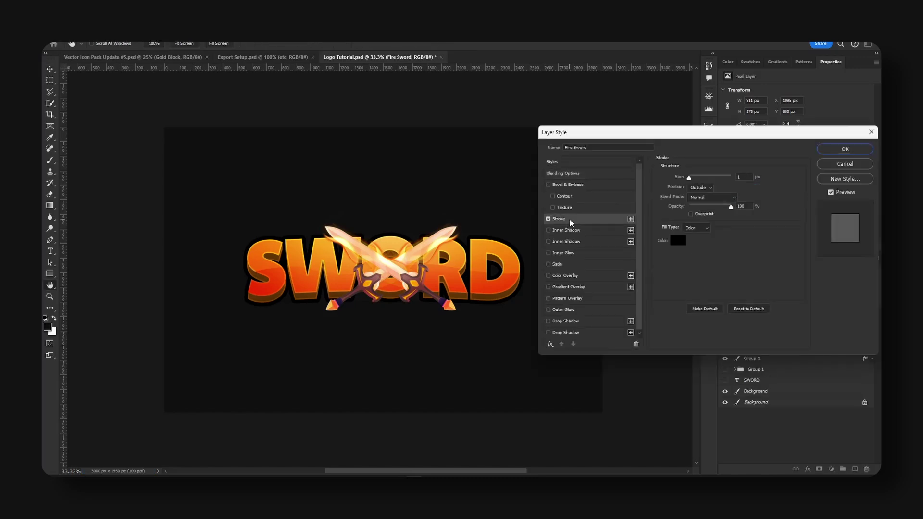
pyautogui.moveTo(705, 177); pyautogui.dragTo(696, 175)
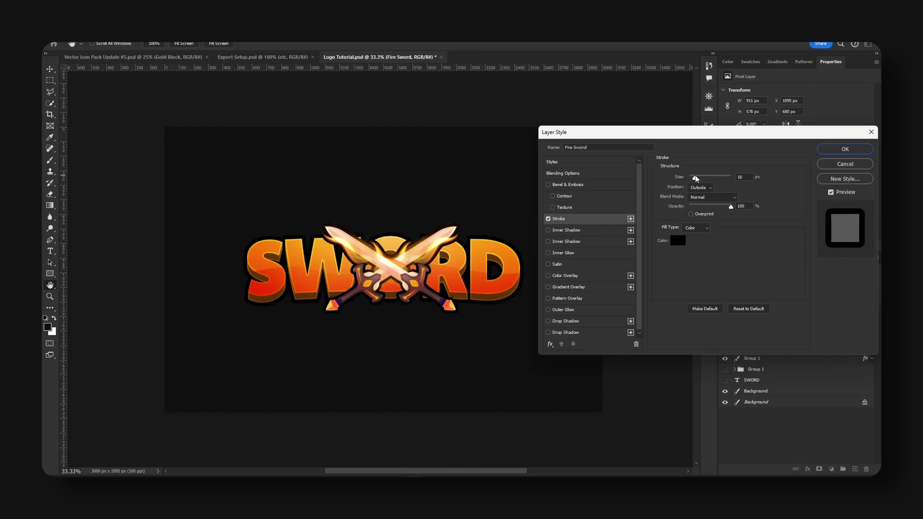
pyautogui.click(847, 150)
# Step: Group the Fire Sword layers, move the group below Group 1, and scale the swords up
pyautogui.hotkey('ctrl', 'g')
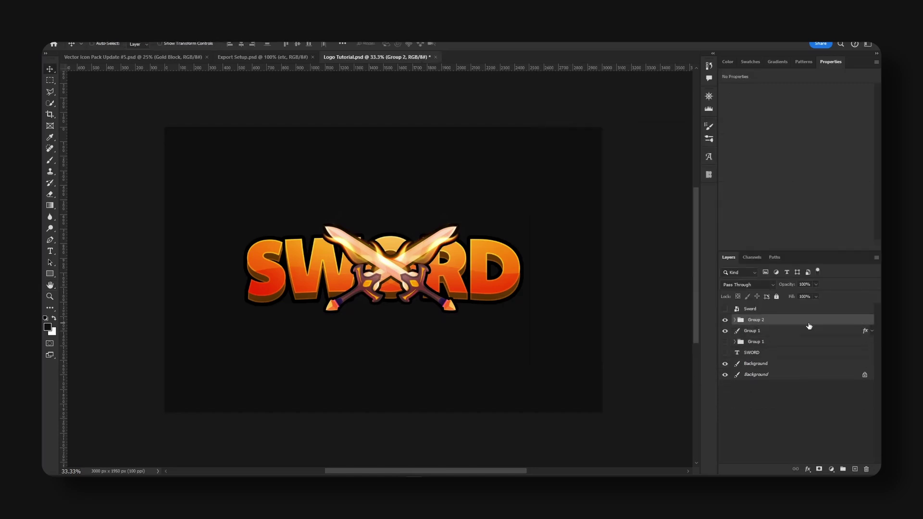
pyautogui.moveTo(808, 320); pyautogui.dragTo(809, 339)
pyautogui.moveTo(503, 246)
pyautogui.mouseDown()
pyautogui.moveTo(501, 201)
pyautogui.moveTo(504, 245)
pyautogui.mouseUp()
pyautogui.hotkey('ctrl', 't')
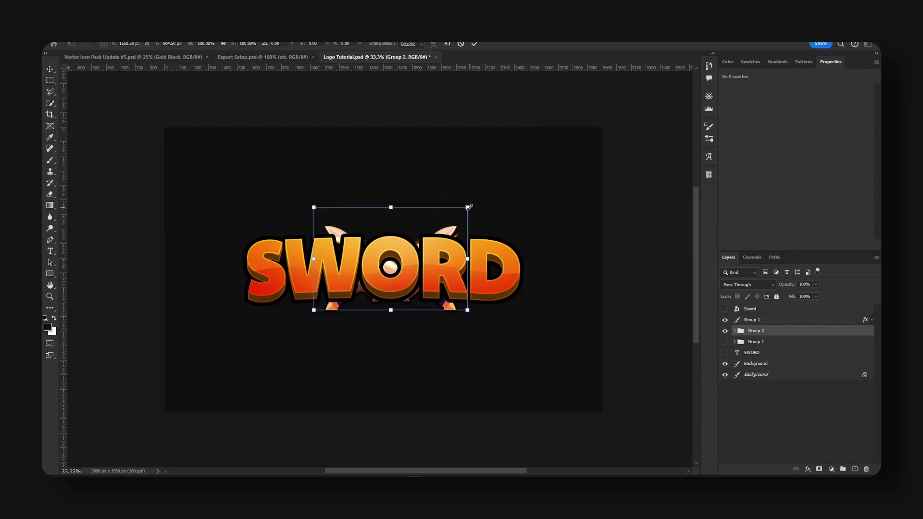
pyautogui.moveTo(470, 206); pyautogui.dragTo(490, 198)
pyautogui.press('Return')
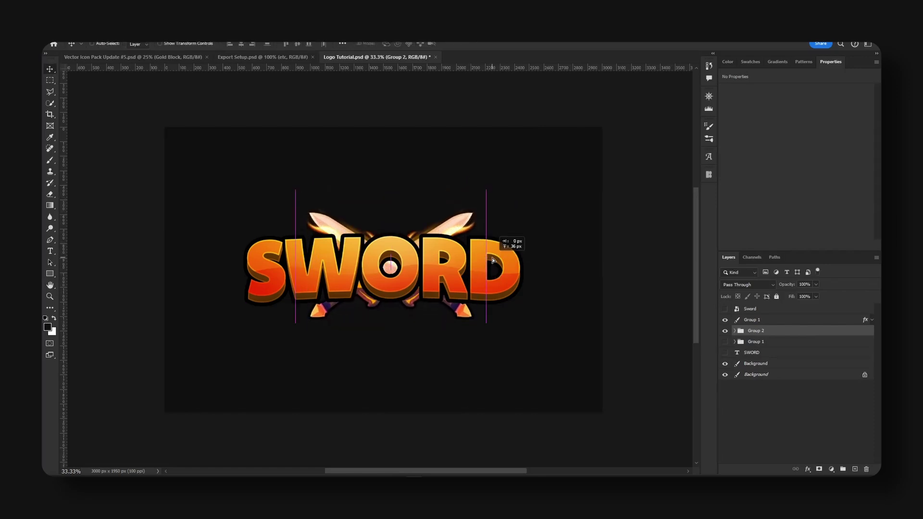
# Step: Open the Filter menu without applying a filter, then nudge the swords slightly
pyautogui.click(164, 38)
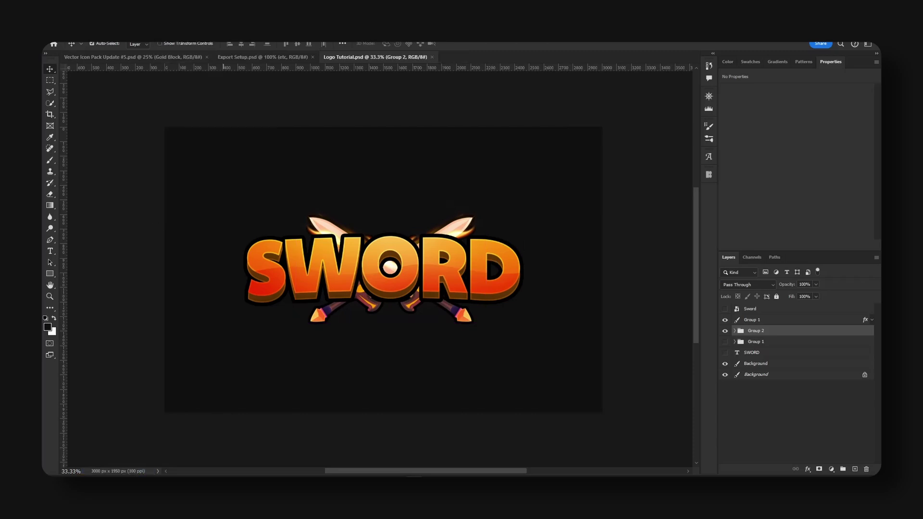
pyautogui.click(163, 38)
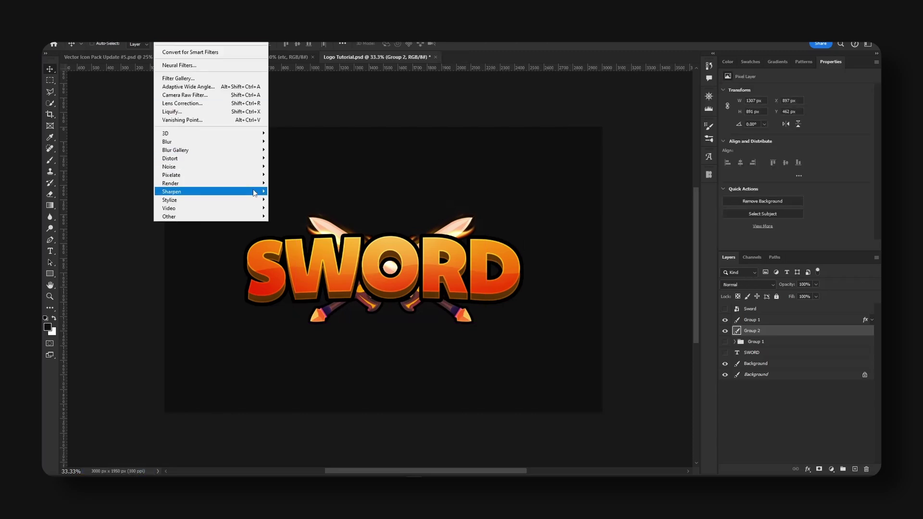
pyautogui.moveTo(255, 193)
pyautogui.click(288, 192)
pyautogui.moveTo(465, 246); pyautogui.dragTo(470, 241)
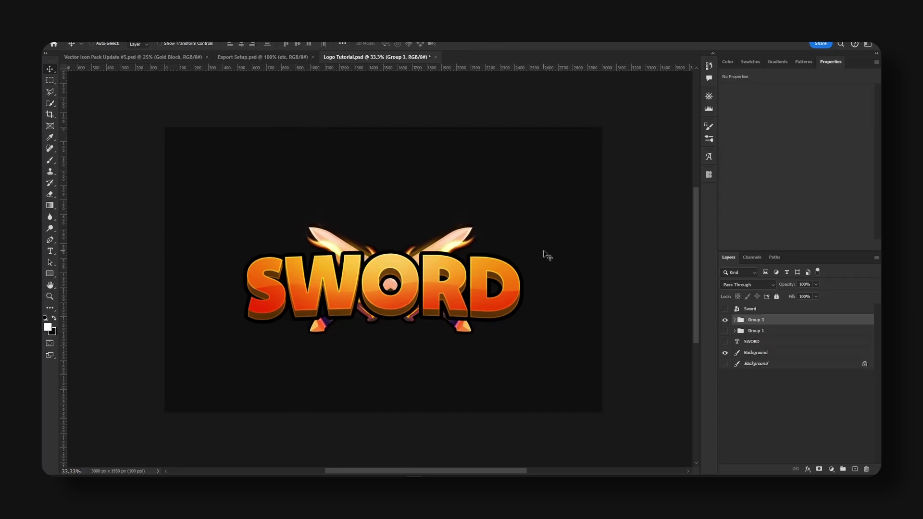